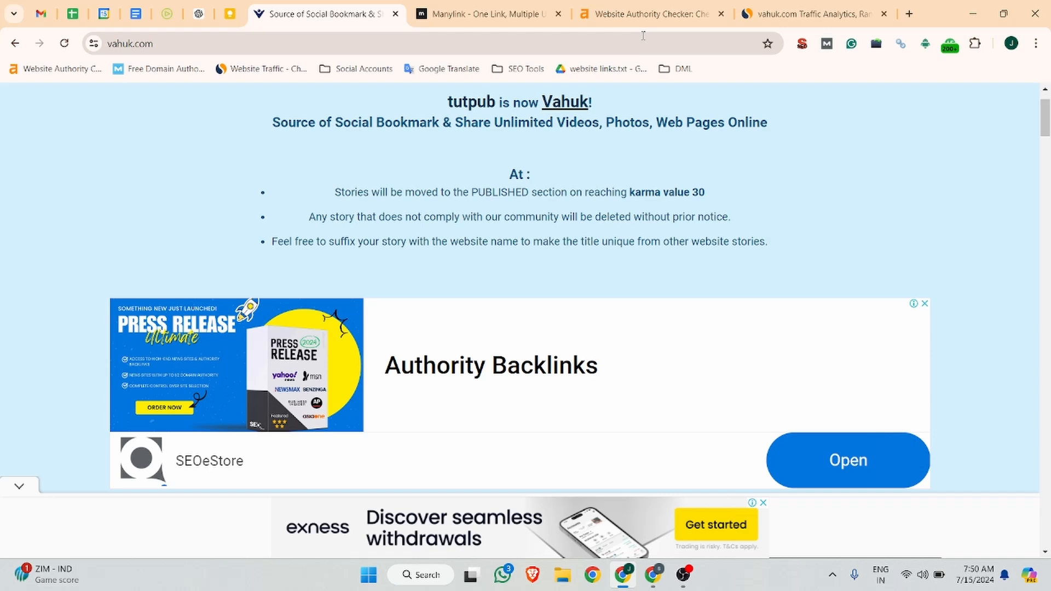
# - Check vahuk.com's domain authority on Ahrefs and its traffic figures on Similarweb
pyautogui.click(646, 13)
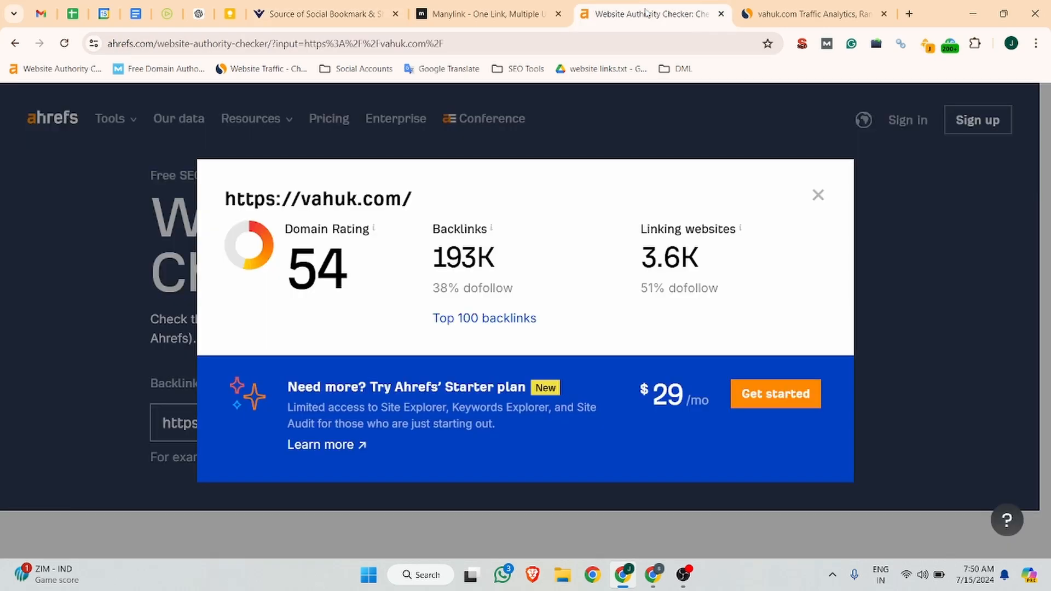
pyautogui.click(810, 13)
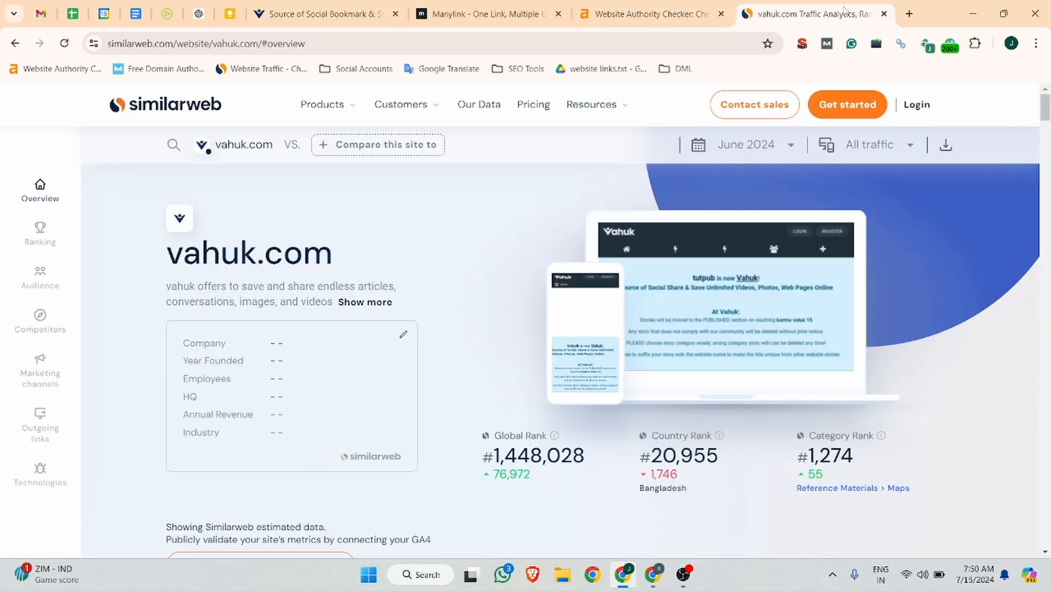
pyautogui.scroll(-5, 566, 303)
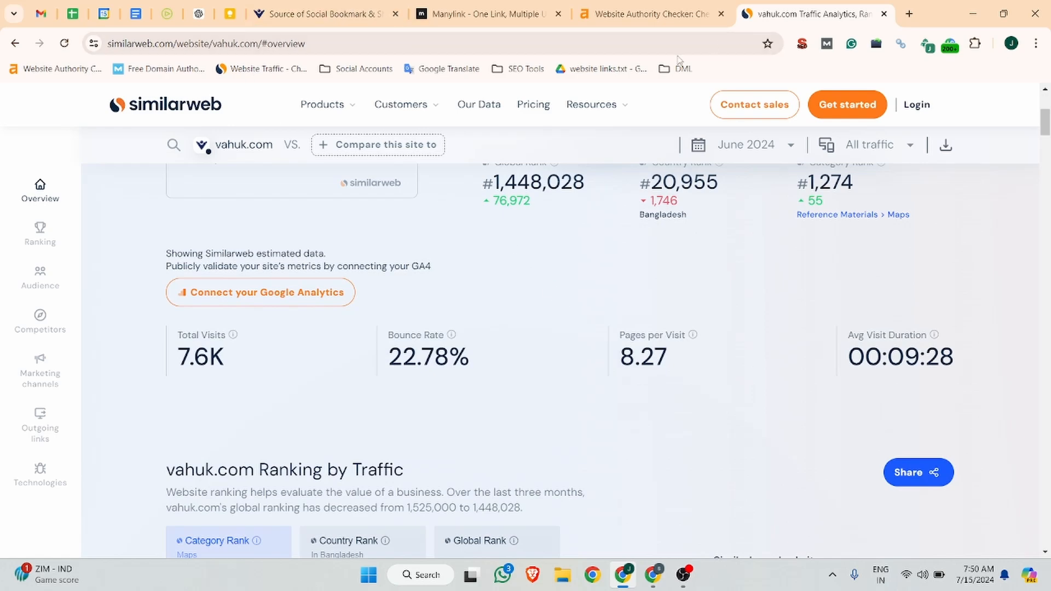
# - Return to the Vahuk homepage, dismiss the advertisement, and open the registration form
pyautogui.moveTo(325, 5)
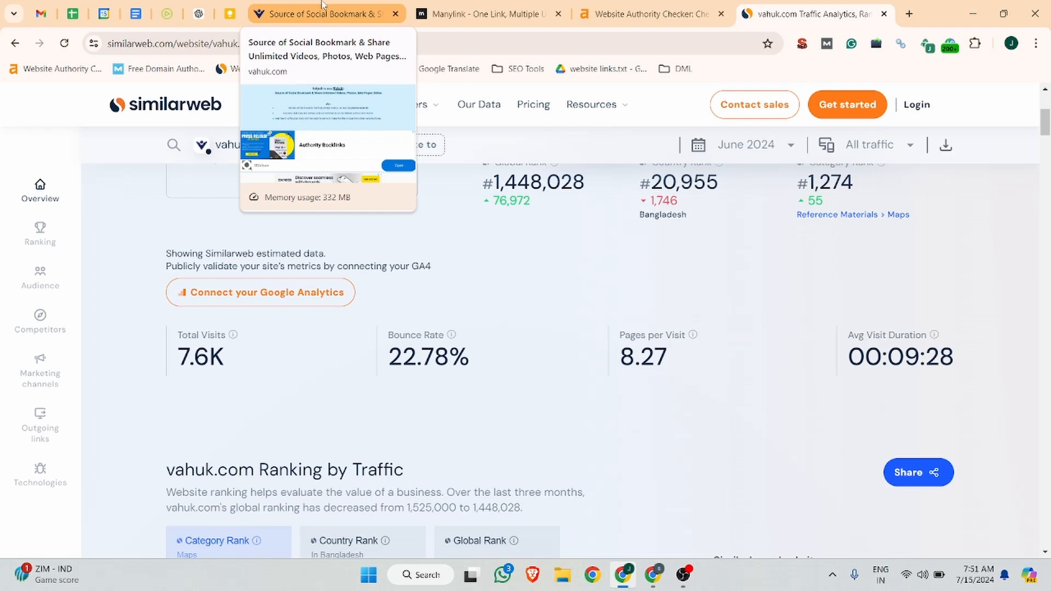
pyautogui.click(323, 5)
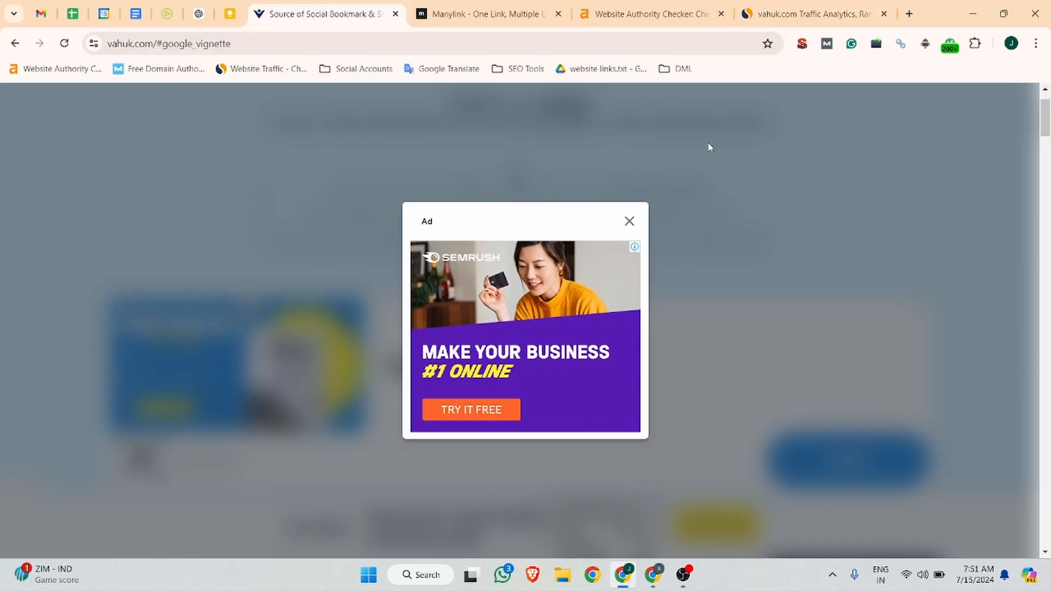
pyautogui.click(630, 222)
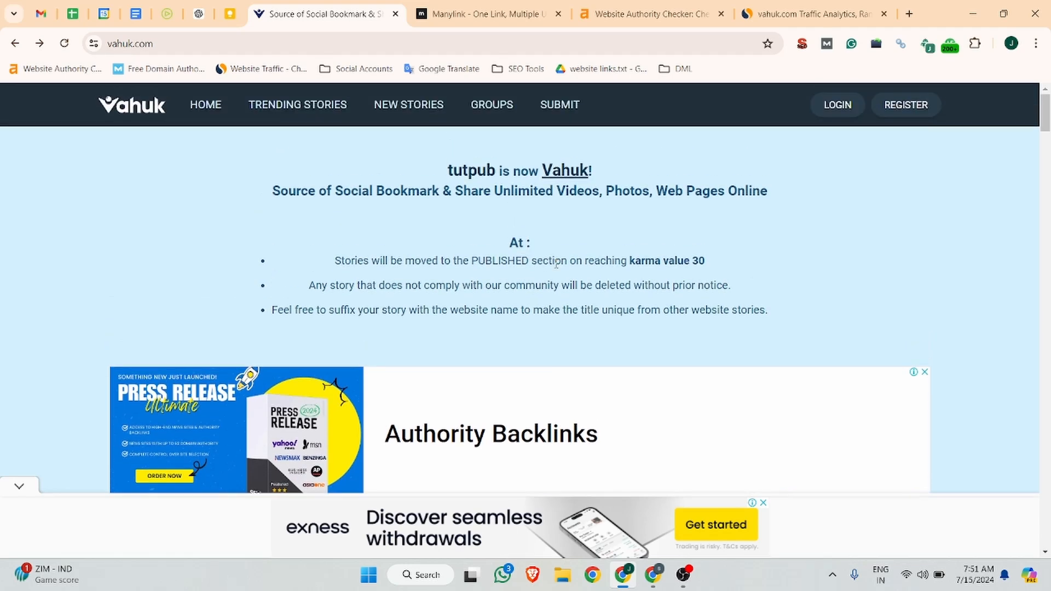
pyautogui.click(919, 112)
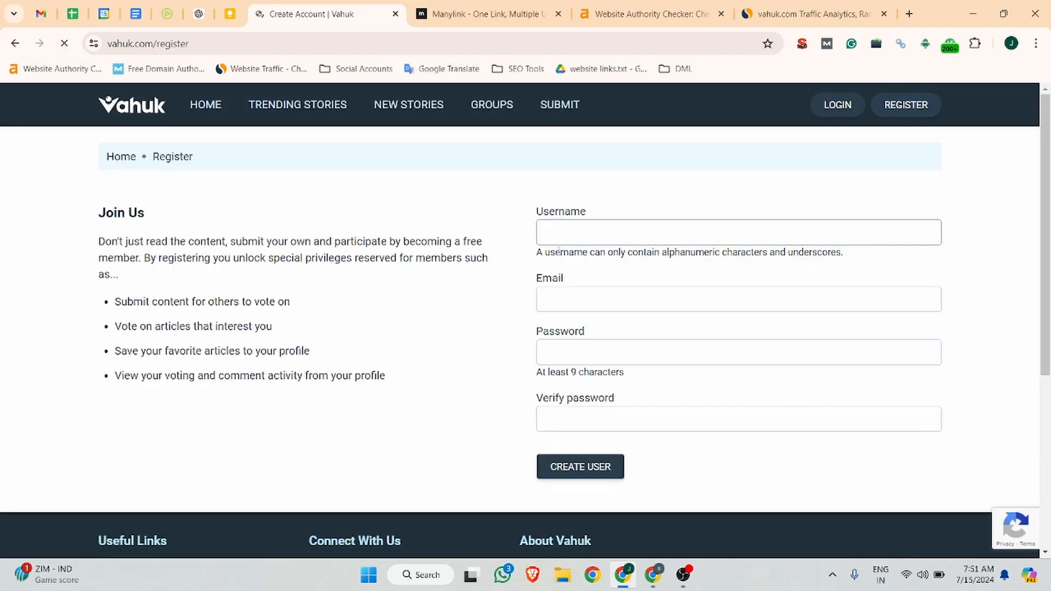
# - Register an account with the username jobma, the saved e-mail address and a password, then save the password in the browser
pyautogui.click(561, 234)
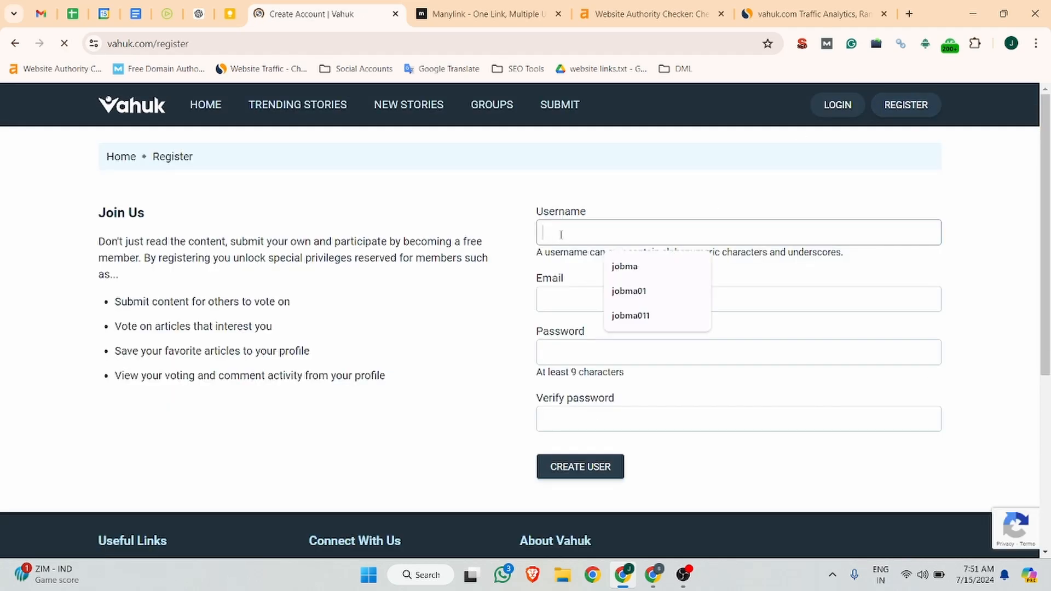
pyautogui.click(652, 266)
pyautogui.click(580, 301)
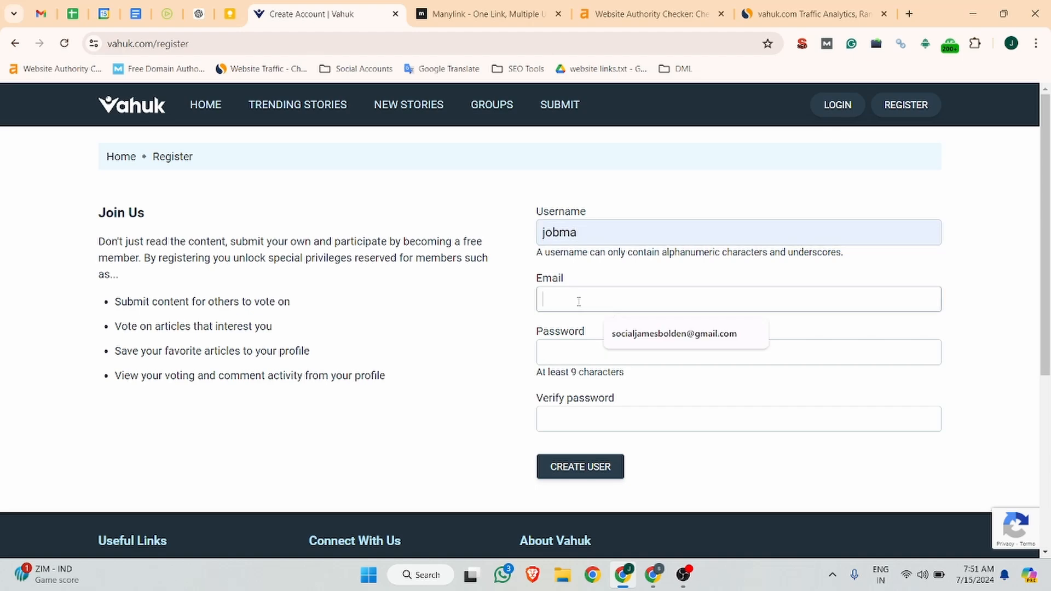
pyautogui.click(658, 334)
pyautogui.click(567, 346)
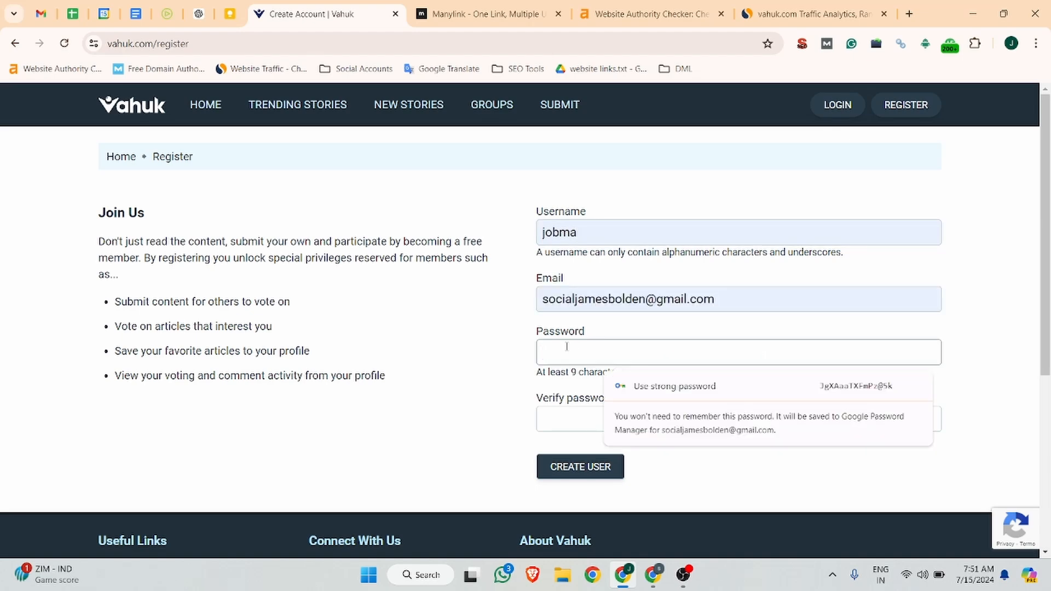
pyautogui.write('••')
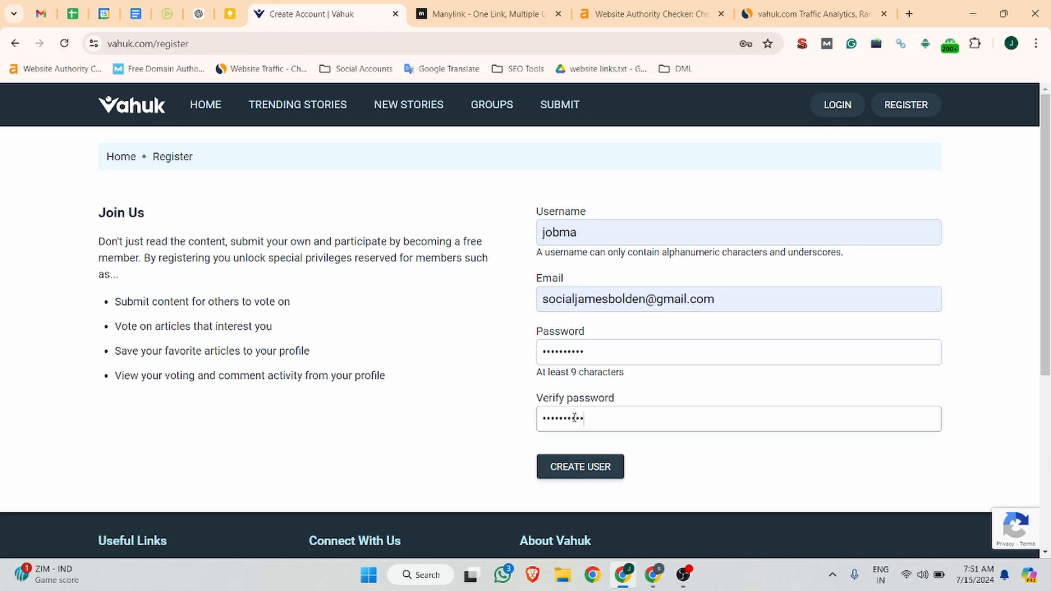
pyautogui.click(583, 467)
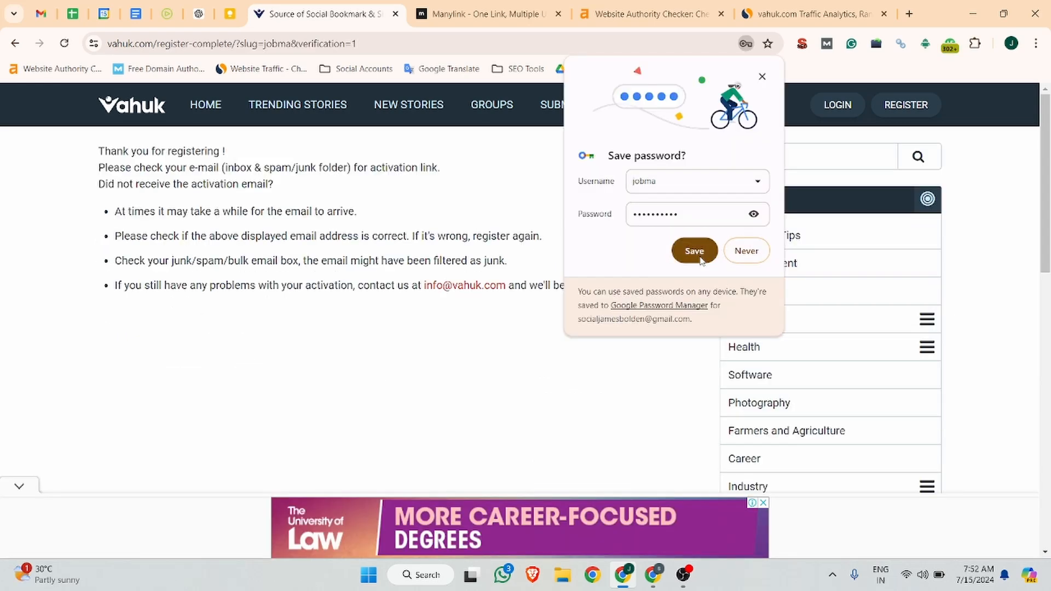
pyautogui.click(695, 251)
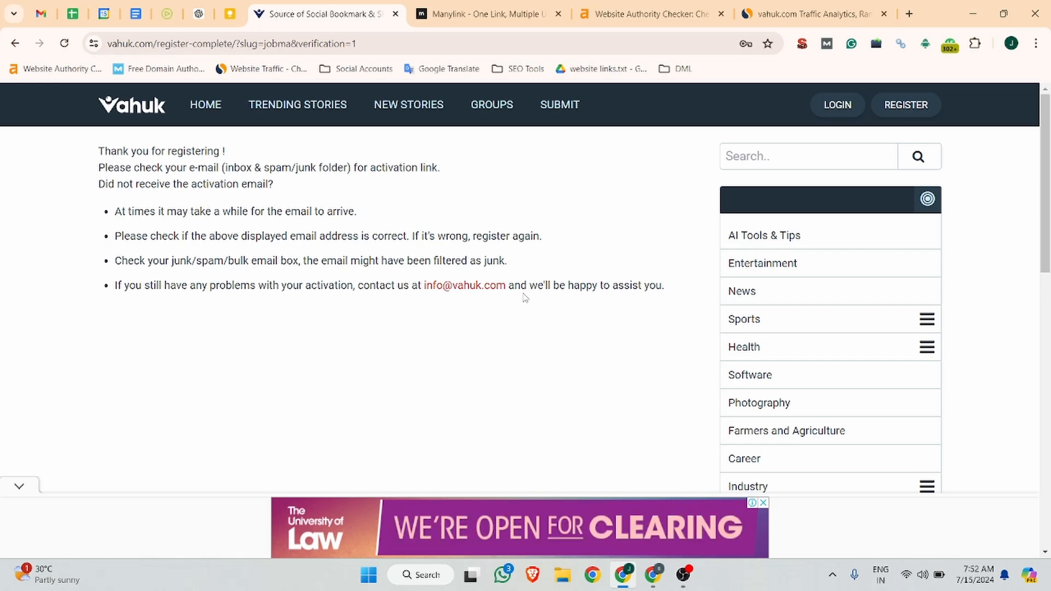
# - Open Vahuk's activation message in the Gmail inbox and follow its link to activate the account
pyautogui.click(50, 9)
pyautogui.click(296, 149)
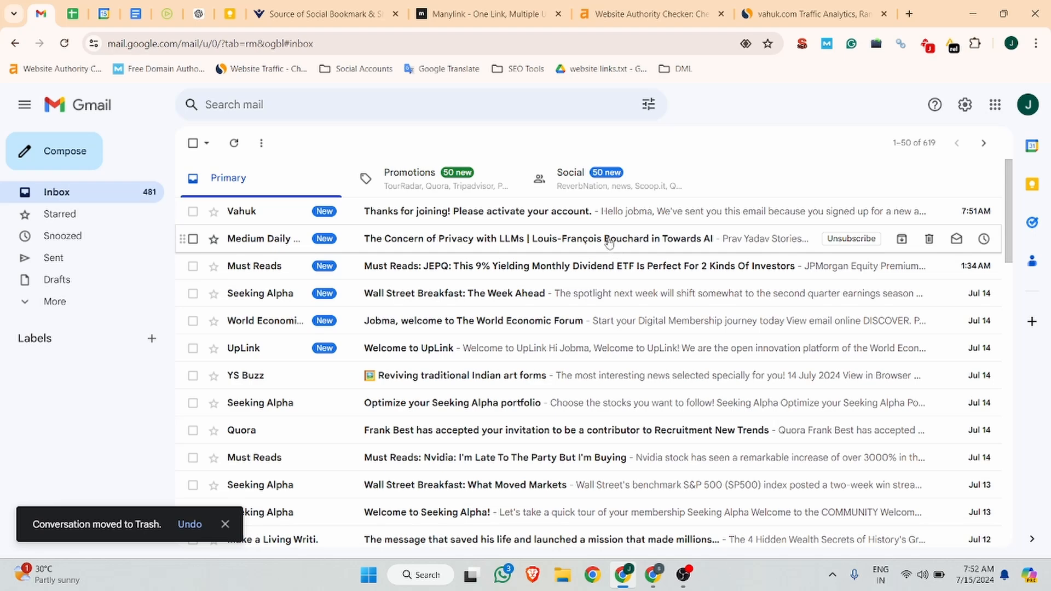
pyautogui.click(525, 212)
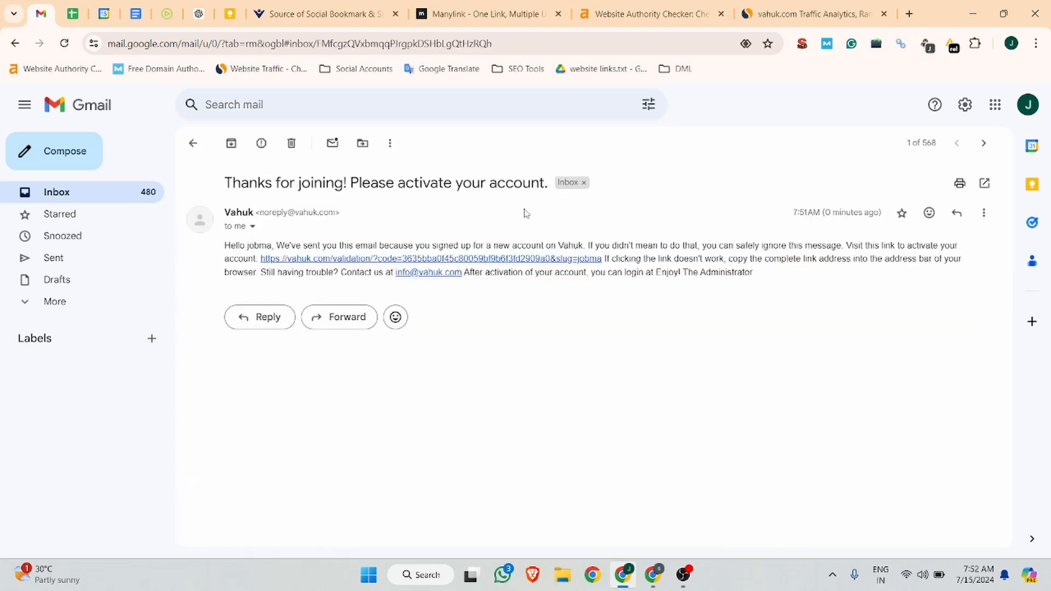
pyautogui.click(414, 263)
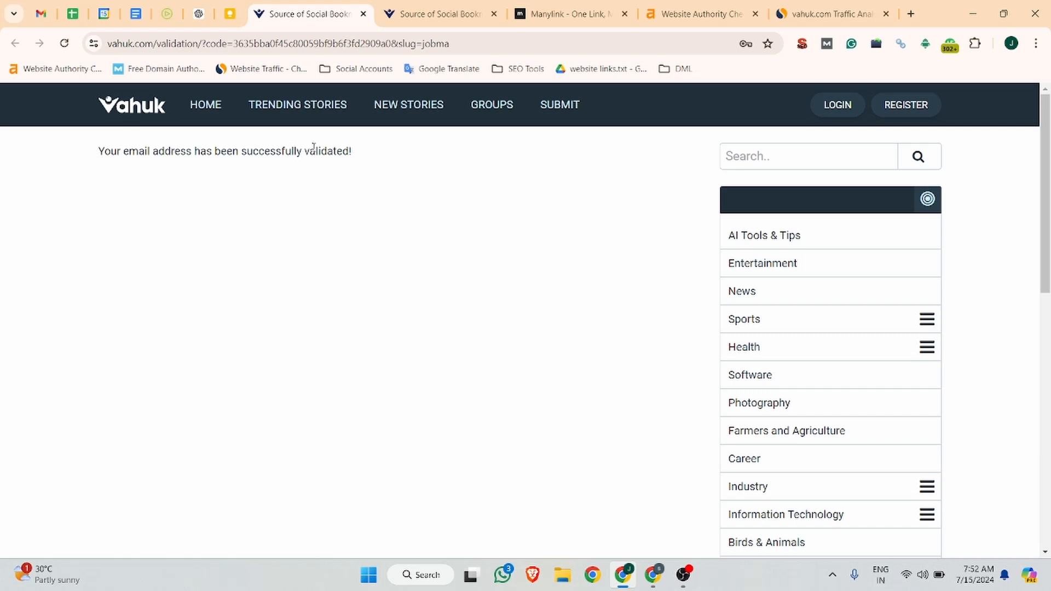
# - Log in to Vahuk as jobma with the saved credentials and open the account's profile, dismissing the advertisement
pyautogui.click(837, 107)
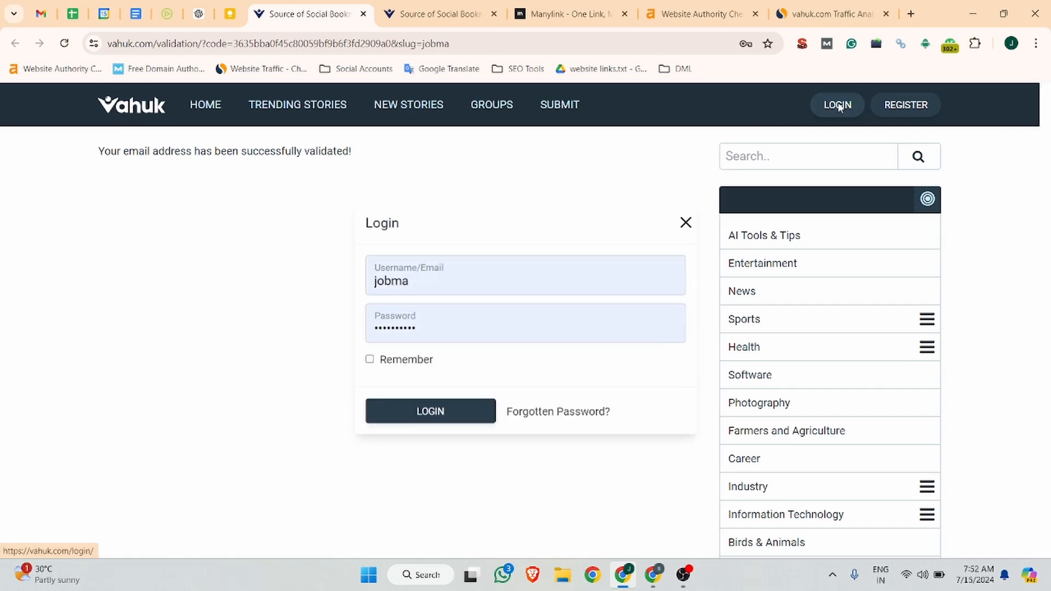
pyautogui.click(417, 425)
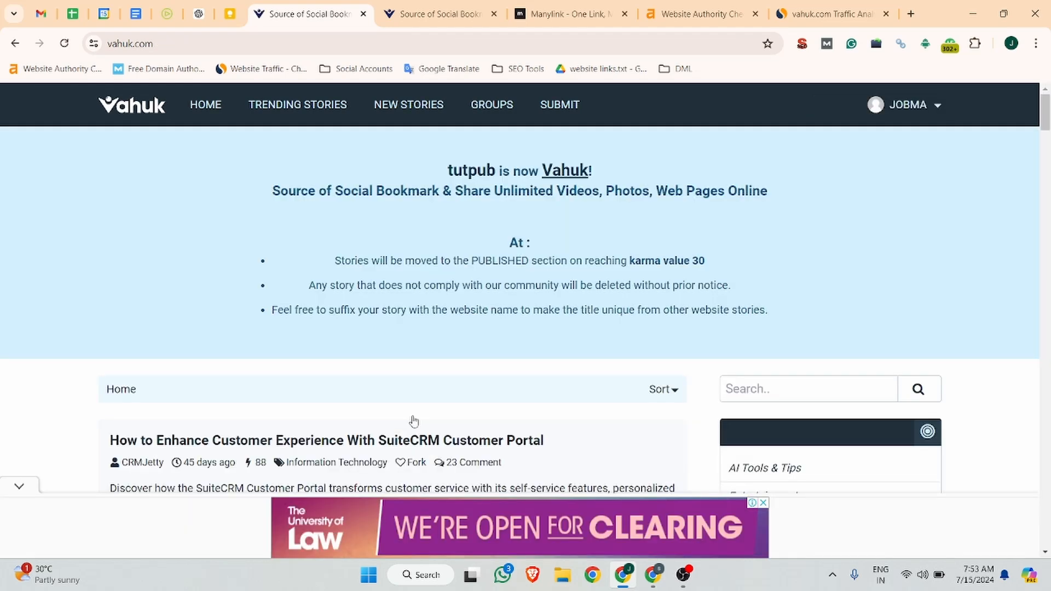
pyautogui.click(938, 107)
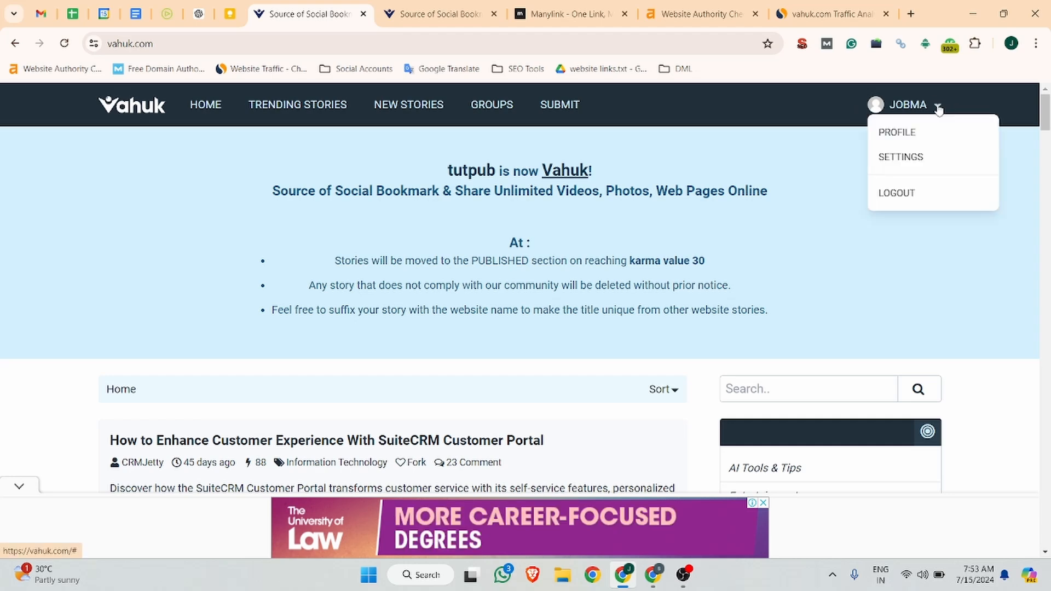
pyautogui.click(906, 133)
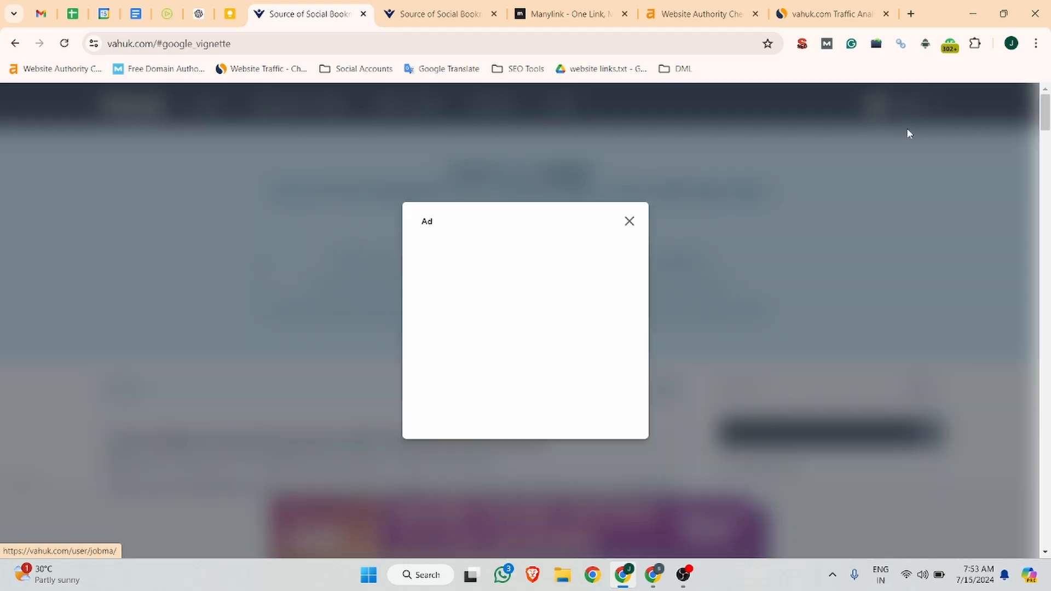
pyautogui.click(629, 223)
# - Examine the new account's profile page, including the user stats, followers, stories, categories and footer links
pyautogui.scroll(-5, 402, 258)
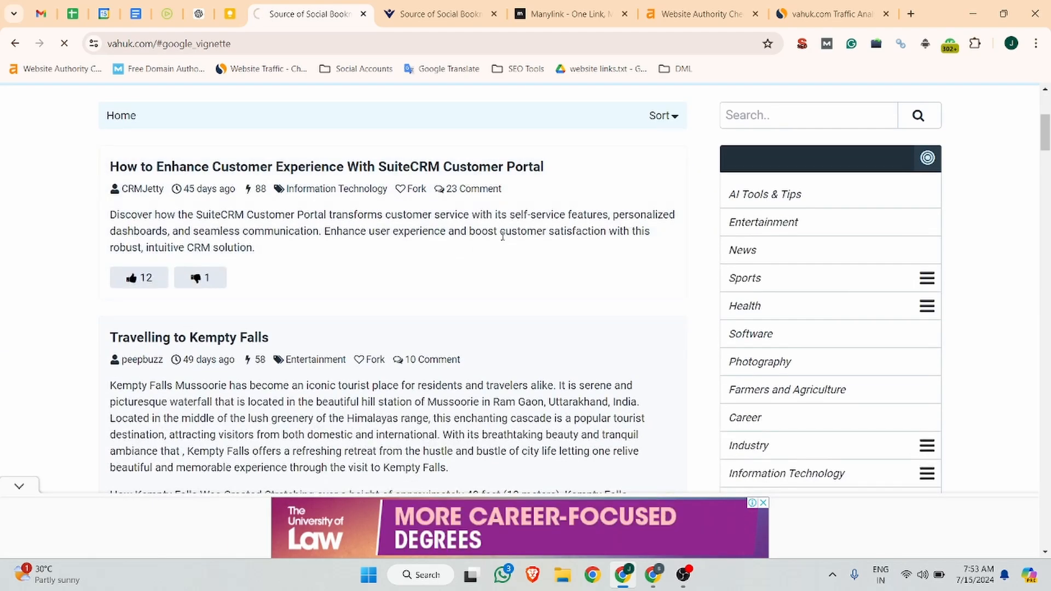
pyautogui.scroll(5, 503, 236)
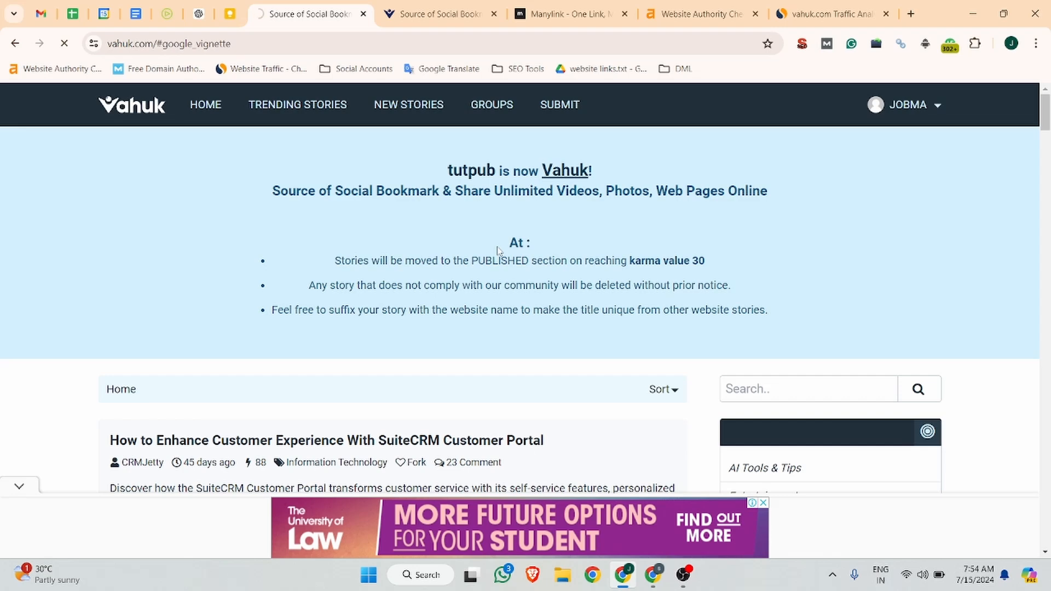
pyautogui.scroll(-3, 652, 252)
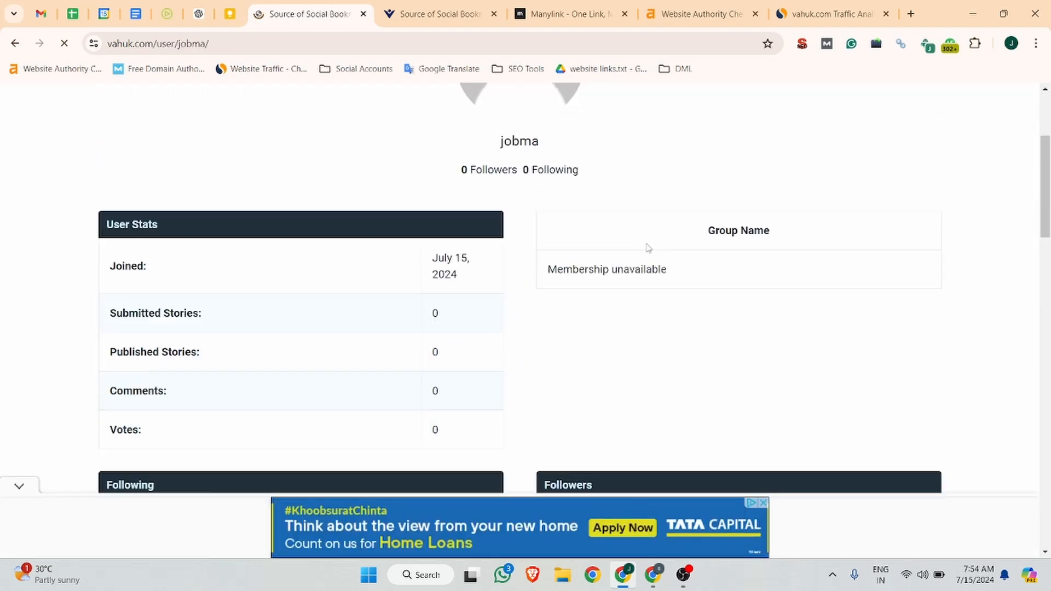
pyautogui.scroll(-6, 648, 248)
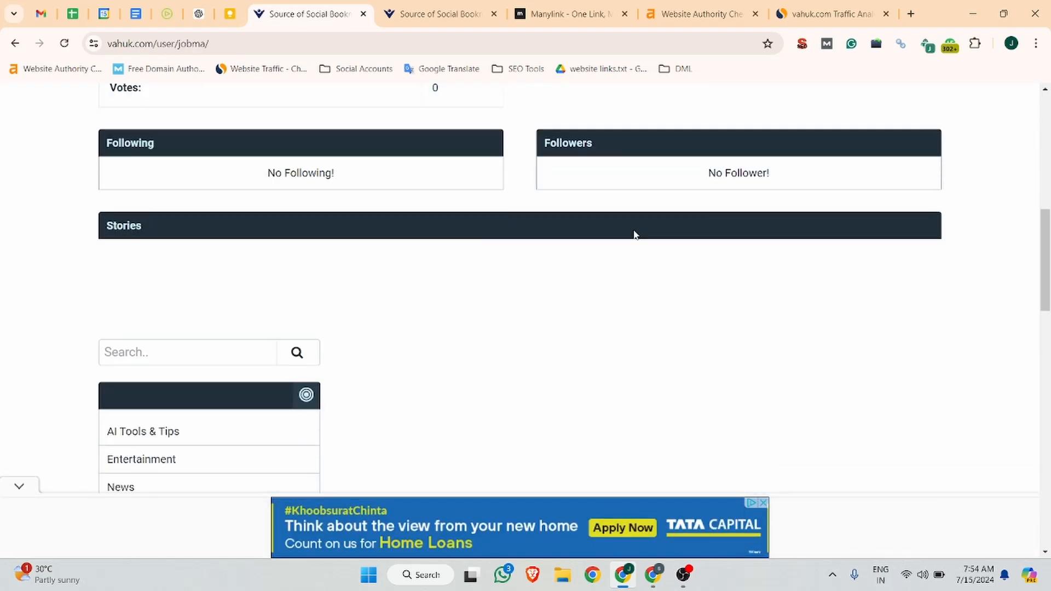
pyautogui.scroll(8, 635, 234)
pyautogui.scroll(-2, 356, 307)
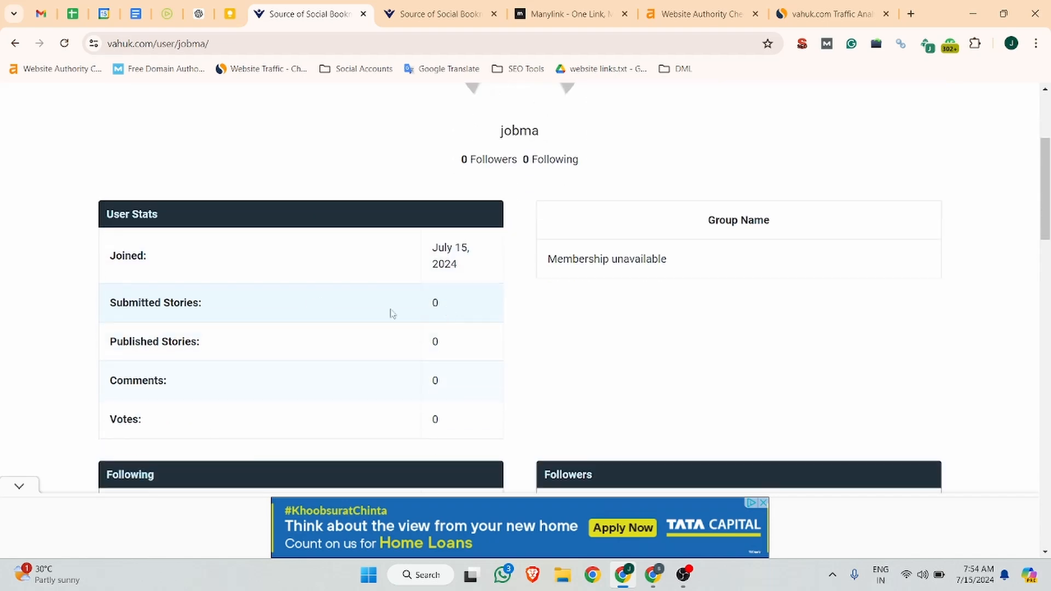
pyautogui.scroll(-5, 392, 313)
pyautogui.scroll(-5, 310, 380)
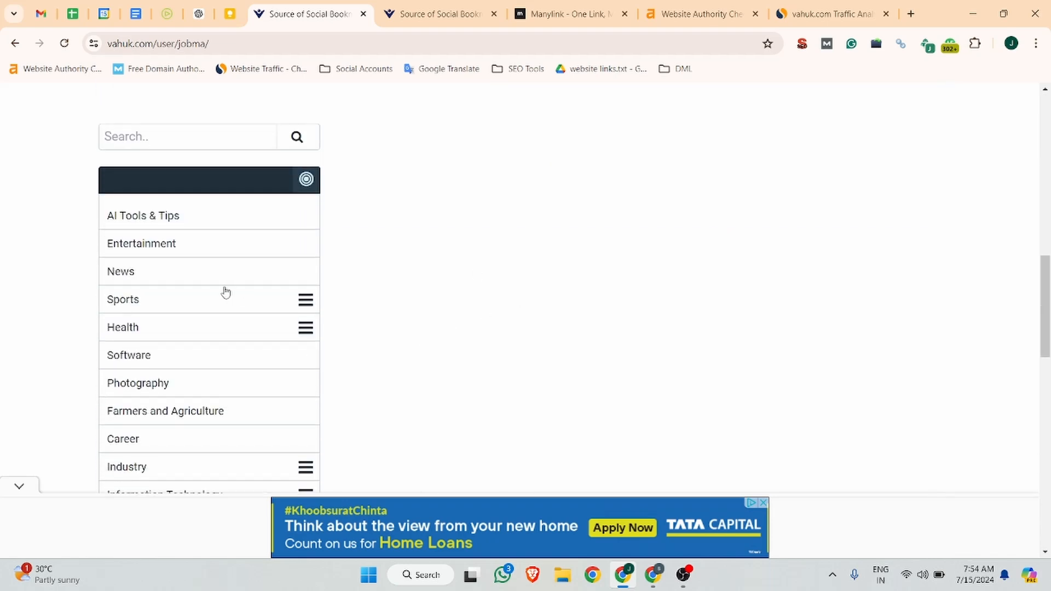
pyautogui.scroll(-15, 297, 305)
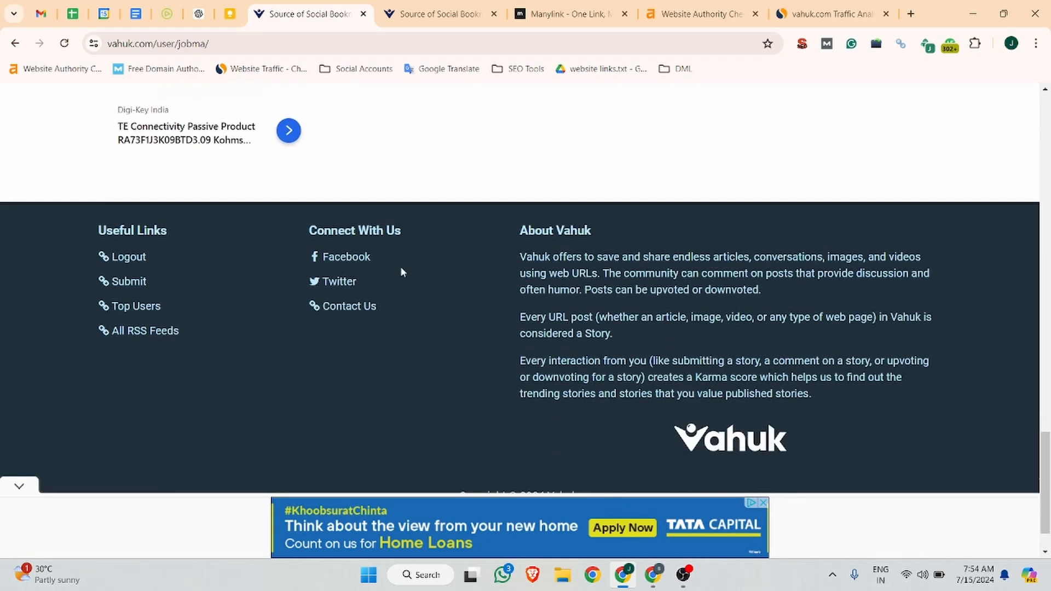
pyautogui.scroll(20, 421, 270)
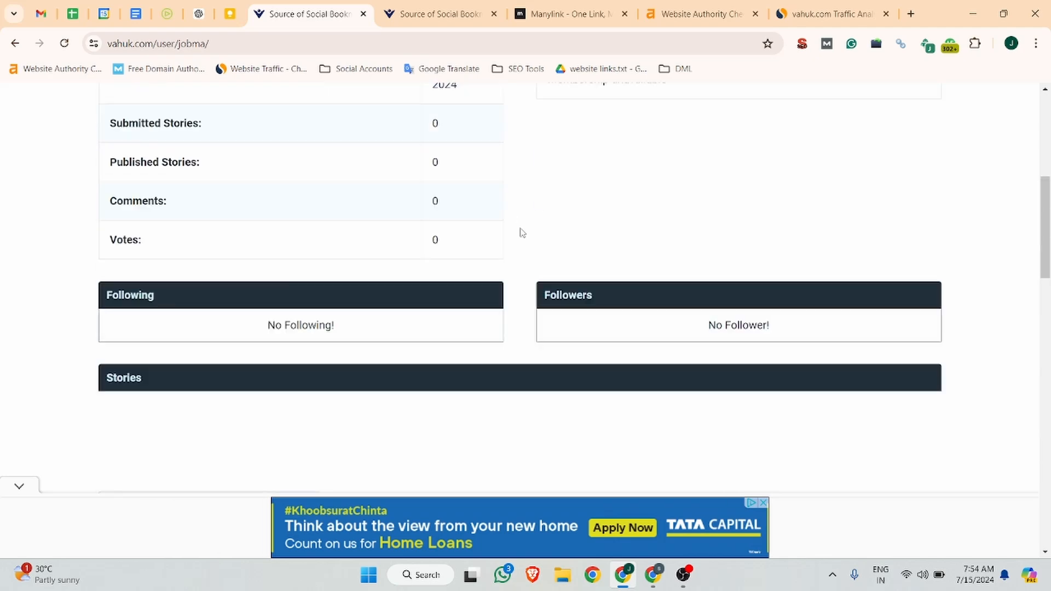
pyautogui.scroll(5, 460, 248)
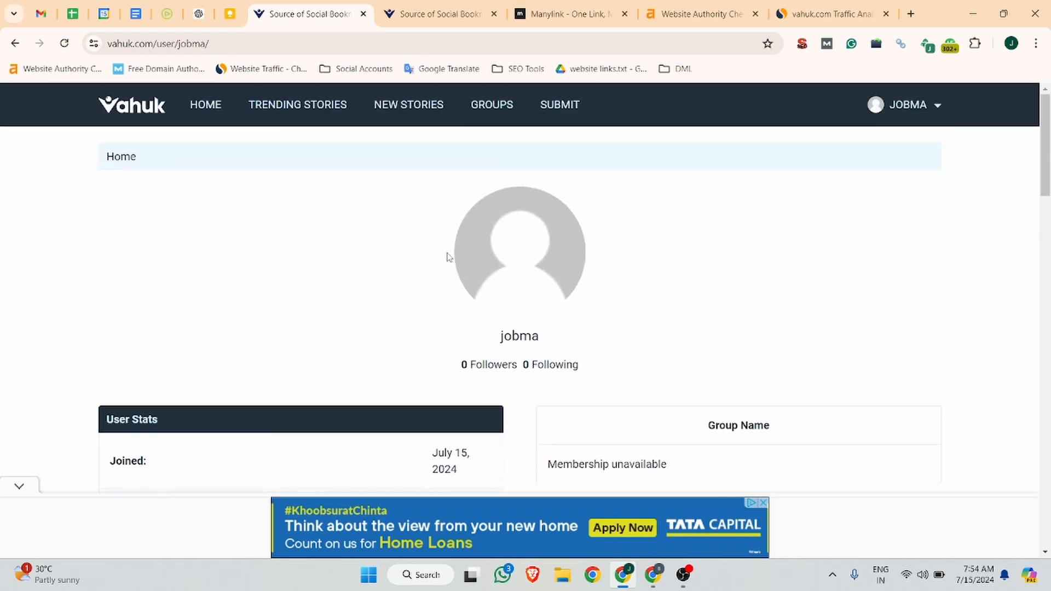
pyautogui.scroll(-4, 751, 428)
pyautogui.scroll(4, 694, 314)
# - Open Vahuk's form for submitting a new story, and copy the address of Jobma's One-Way Video Interviewing page
pyautogui.click(568, 110)
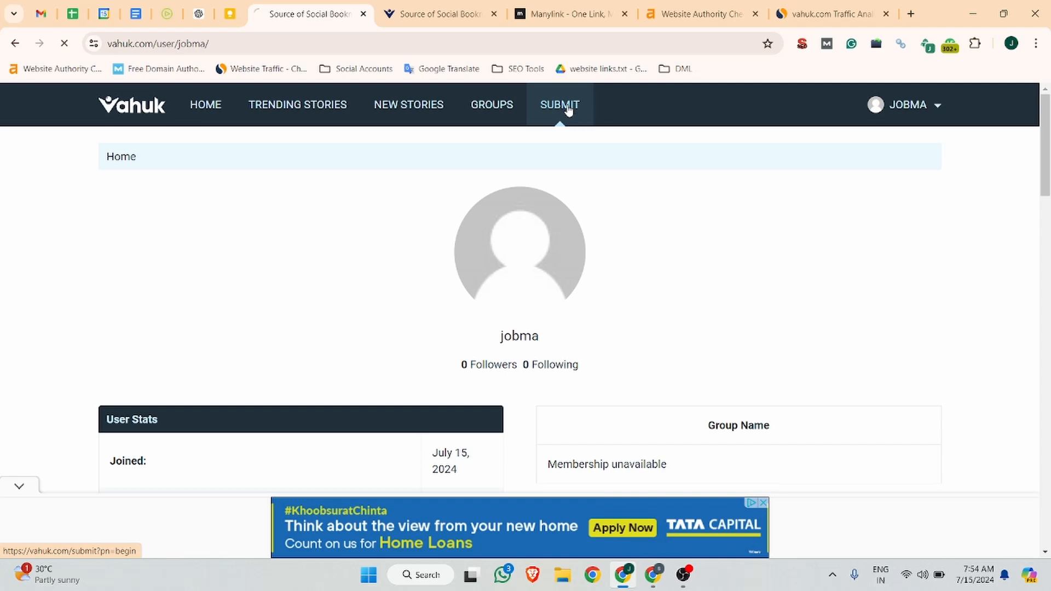
pyautogui.scroll(-1, 520, 273)
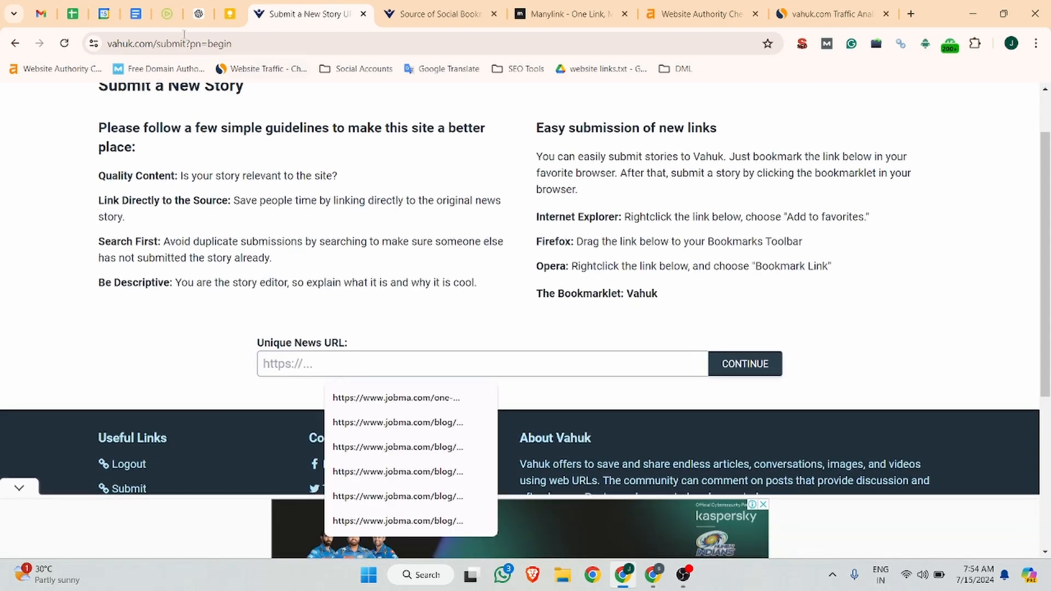
pyautogui.click(167, 14)
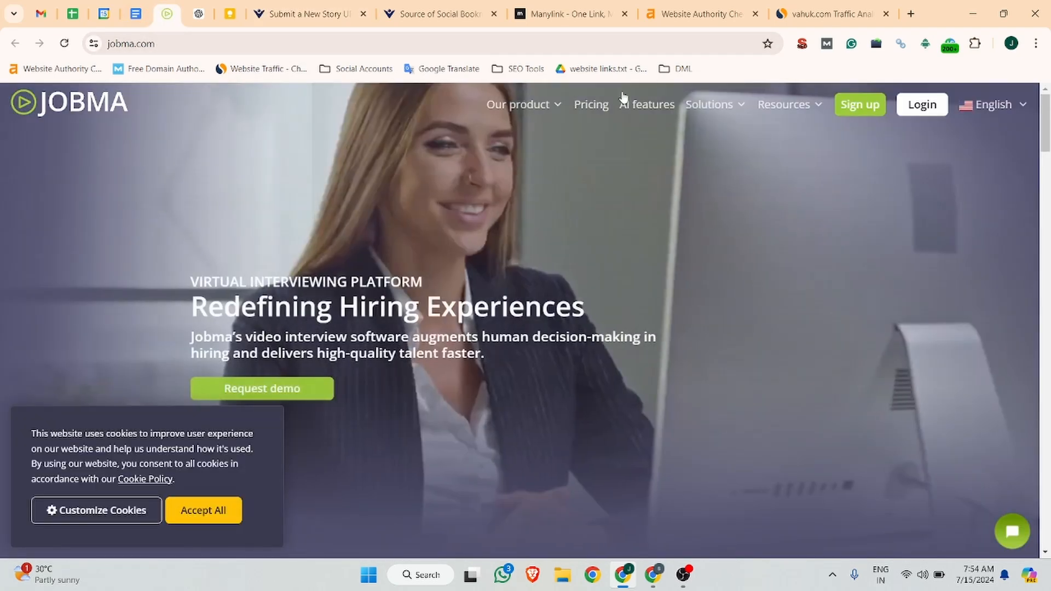
pyautogui.click(554, 113)
pyautogui.click(550, 158)
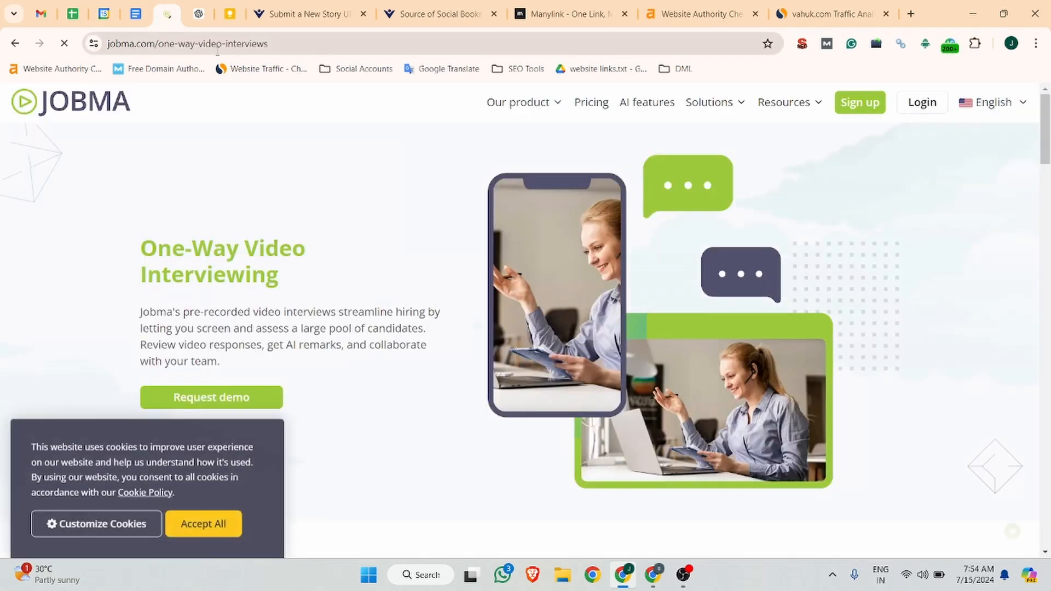
pyautogui.click(358, 43)
pyautogui.hotkey('ctrl', 'c')
pyautogui.click(336, 6)
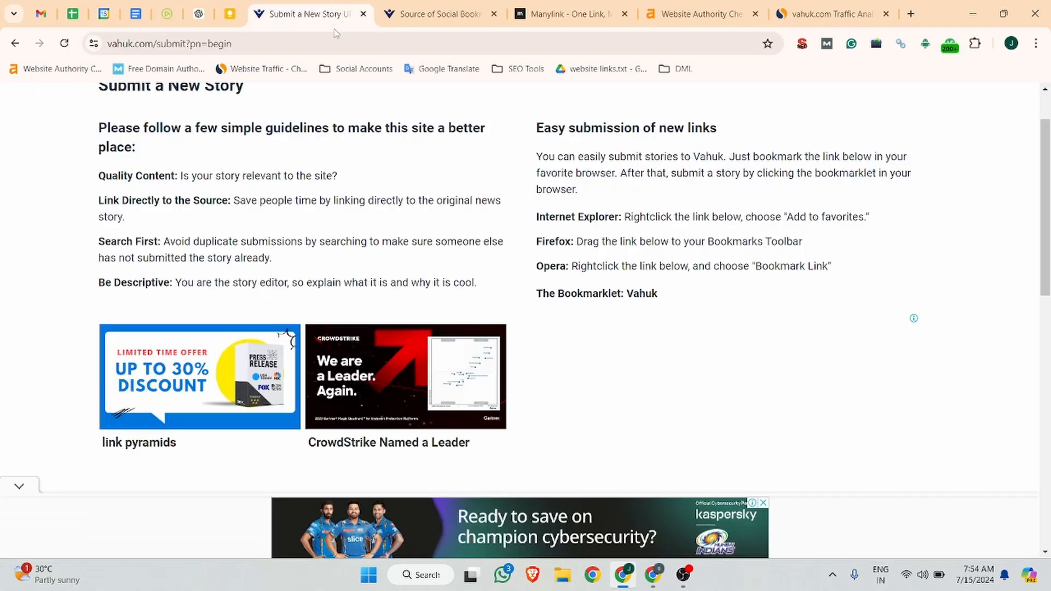
pyautogui.scroll(1, 387, 206)
pyautogui.scroll(-12, 476, 211)
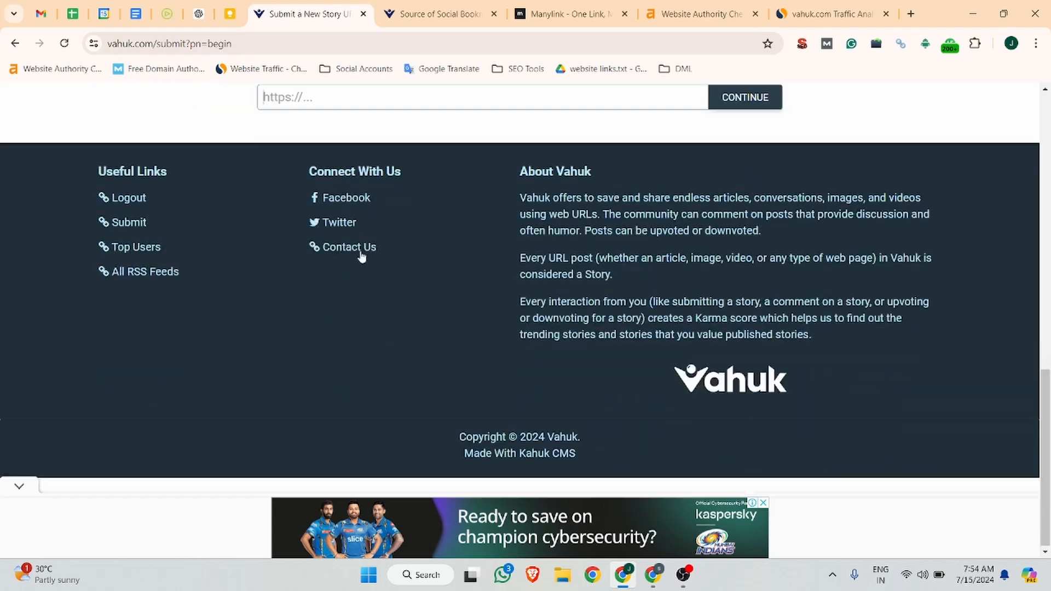
pyautogui.scroll(2, 345, 230)
pyautogui.click(323, 227)
pyautogui.hotkey('ctrl', 'v')
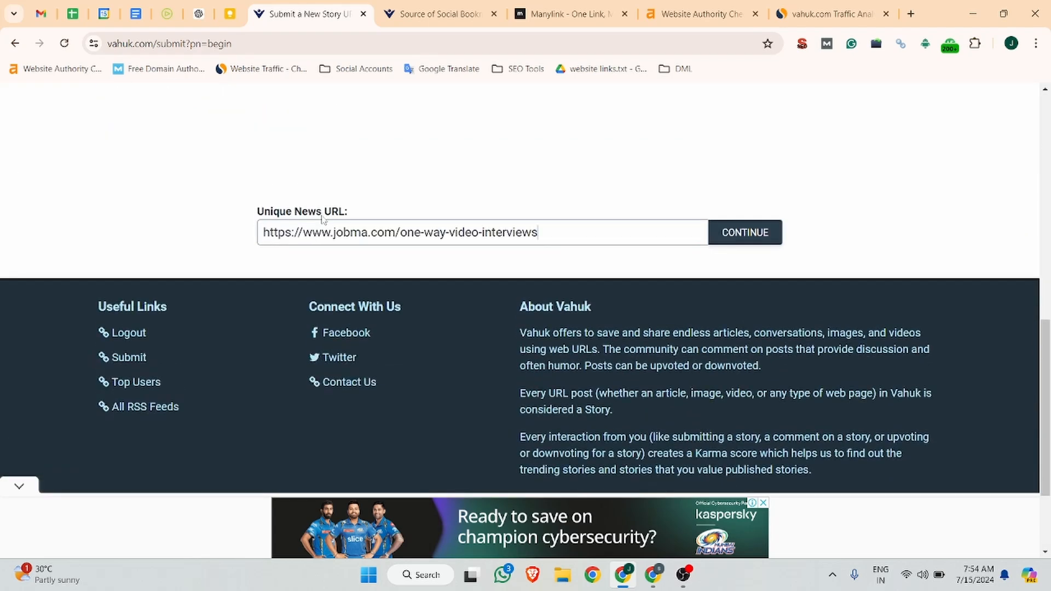
pyautogui.click(739, 235)
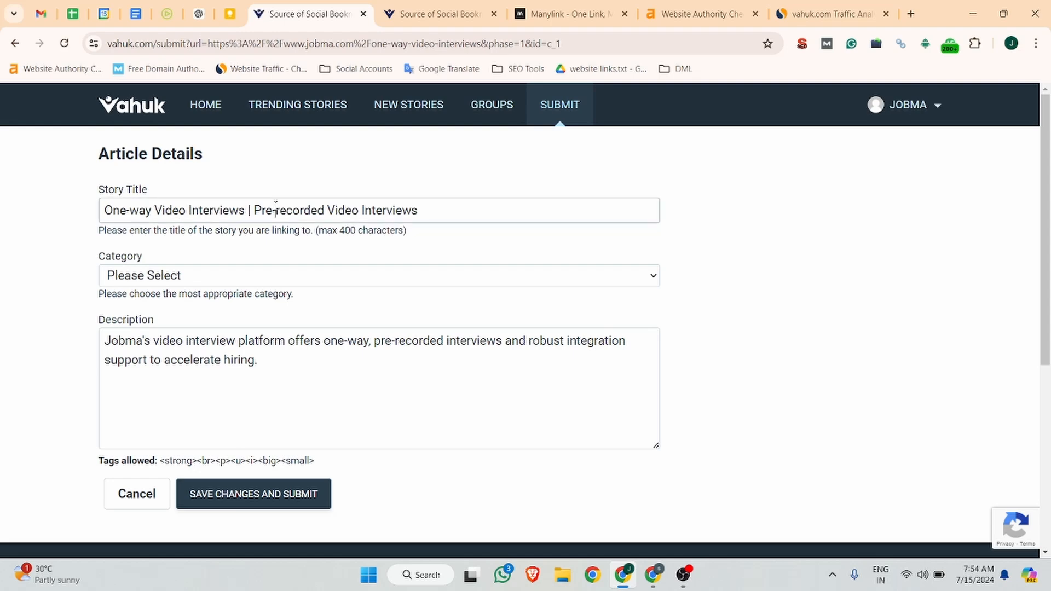
# - Replace the story title with "One-Way Video Interviewing Software Jobma", basing it on the heading of Jobma's page
pyautogui.click(167, 14)
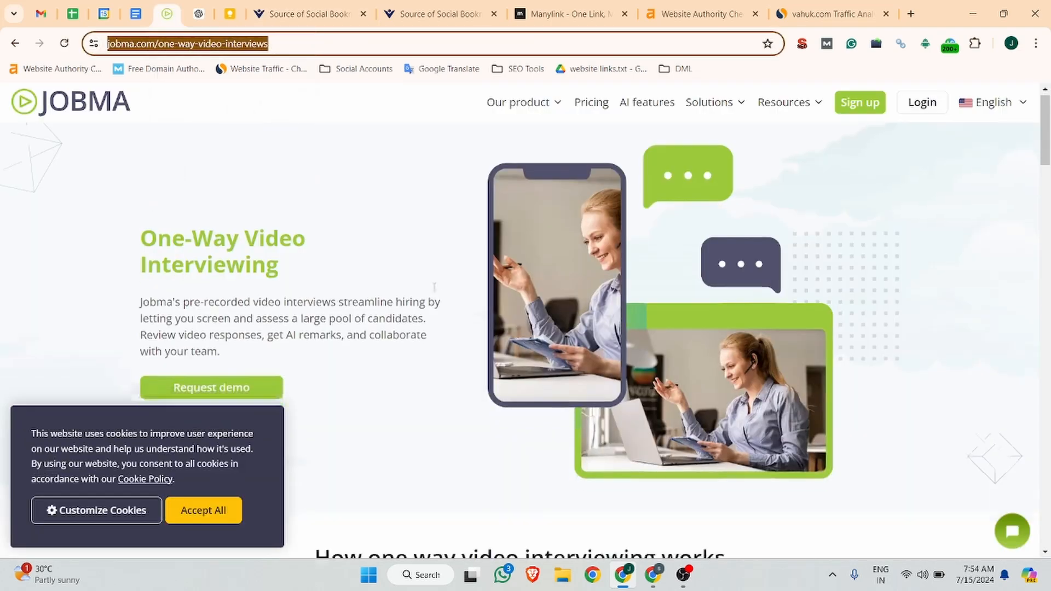
pyautogui.scroll(-3, 434, 287)
pyautogui.scroll(3, 398, 303)
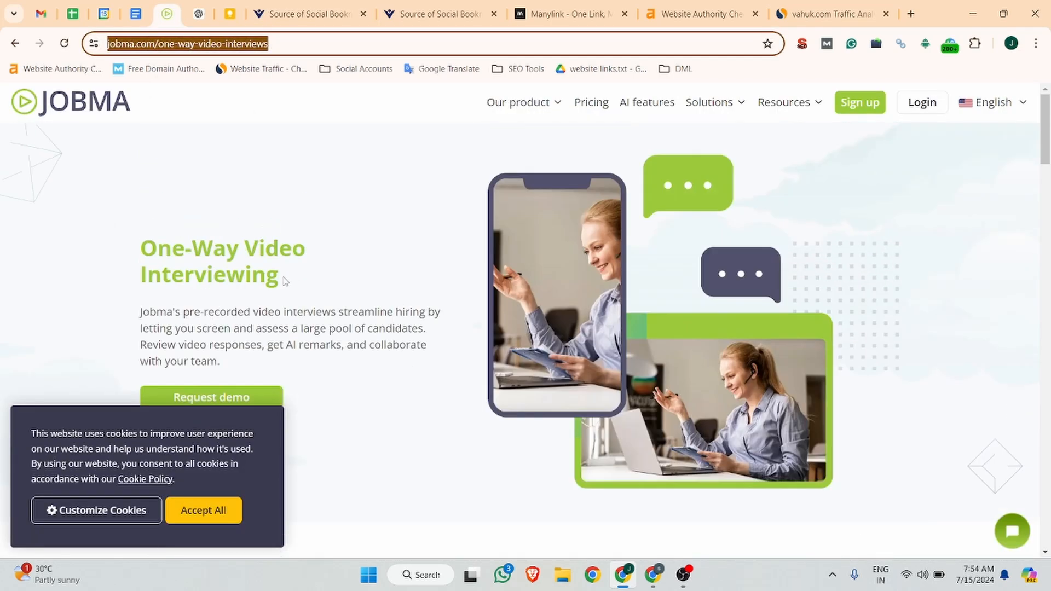
pyautogui.moveTo(283, 277); pyautogui.dragTo(136, 246)
pyautogui.click(315, 11)
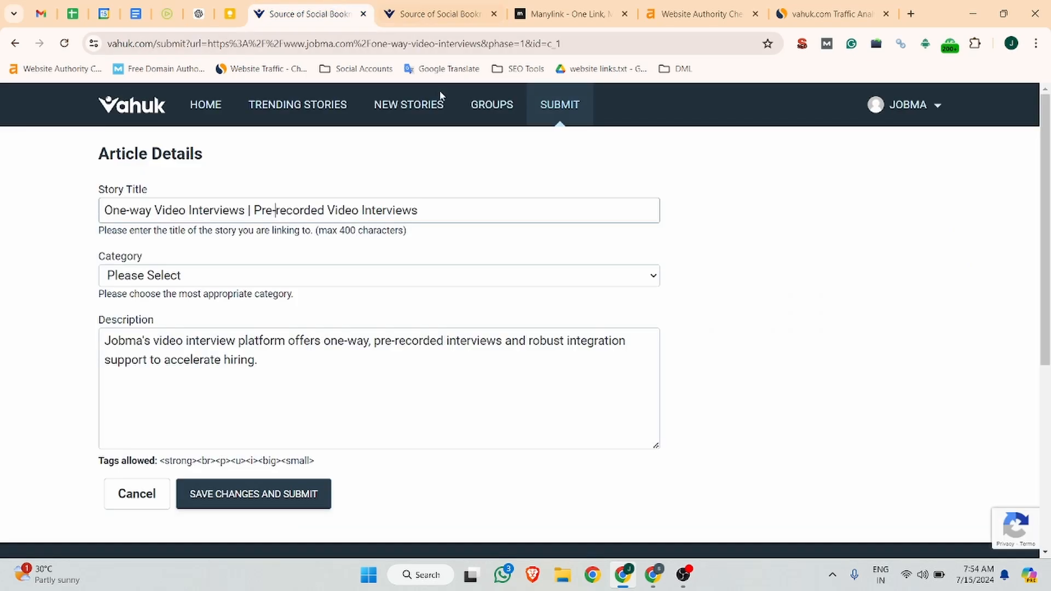
pyautogui.tripleClick(426, 205)
pyautogui.write('One-Way Video Interviewing Software')
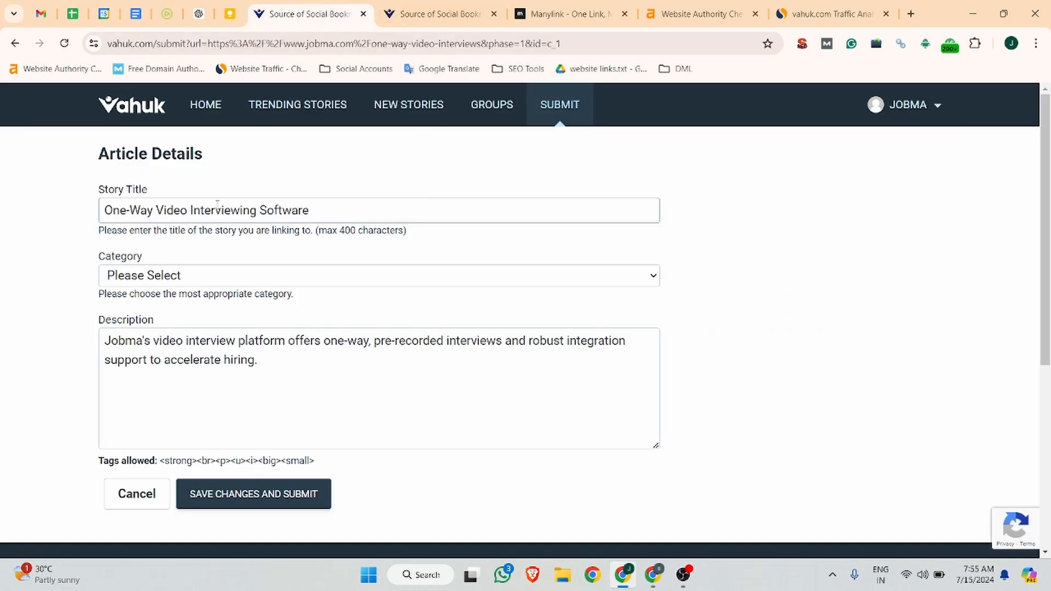
pyautogui.write('Jobma')
# - Set the story's category to Software
pyautogui.click(187, 277)
pyautogui.scroll(-3, 144, 383)
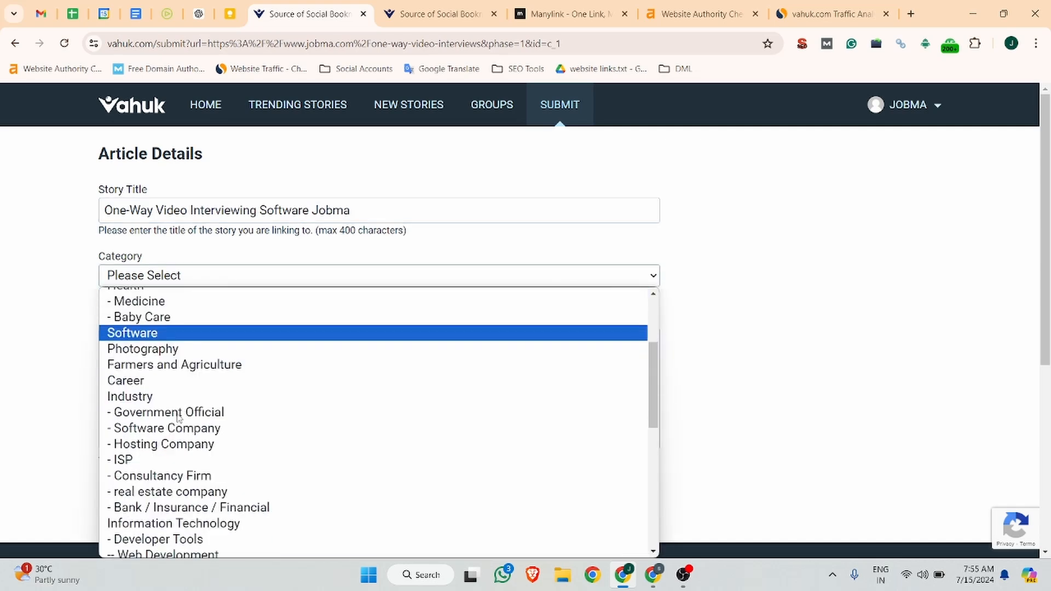
pyautogui.click(143, 331)
# - Replace the story description with the intro paragraph copied from Jobma's One-Way Video Interviewing page, and submit the story
pyautogui.click(176, 358)
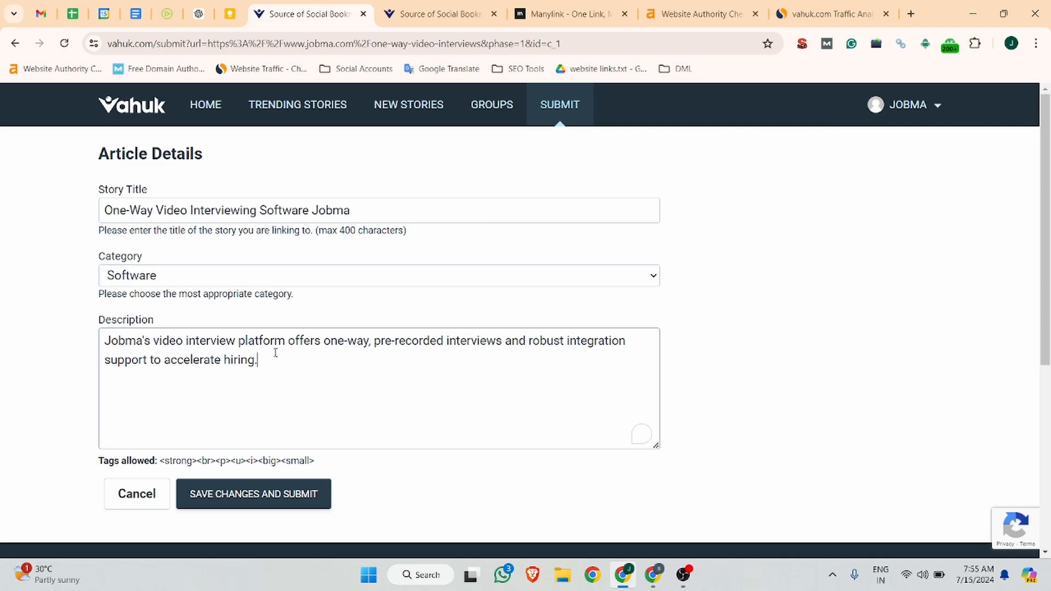
pyautogui.click(167, 14)
pyautogui.moveTo(222, 294); pyautogui.dragTo(138, 243)
pyautogui.hotkey('ctrl', 'c')
pyautogui.click(316, 5)
pyautogui.hotkey('ctrl', 'a')
pyautogui.hotkey('ctrl', 'v')
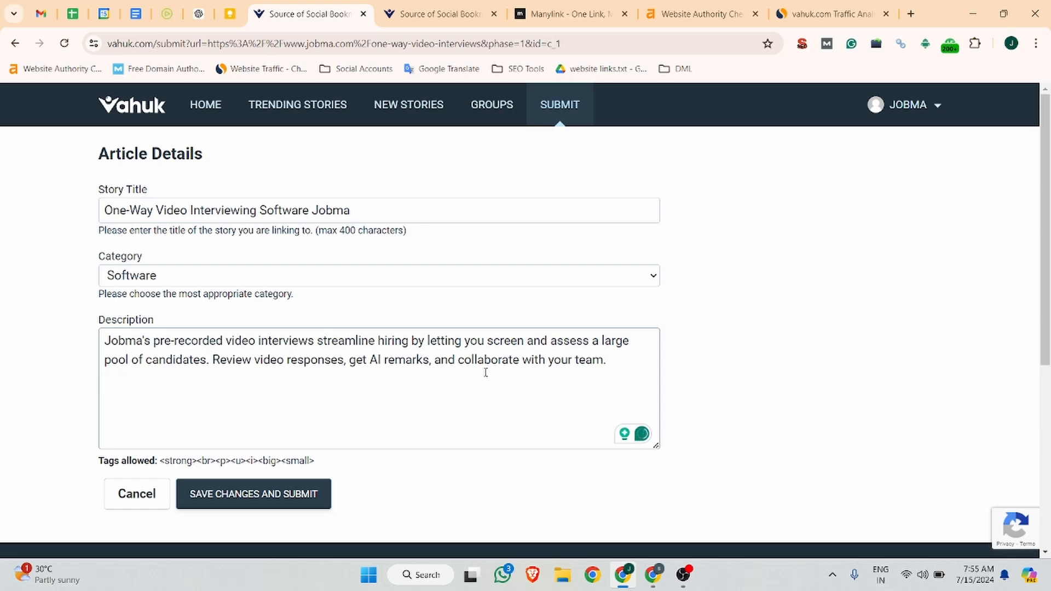
pyautogui.click(249, 495)
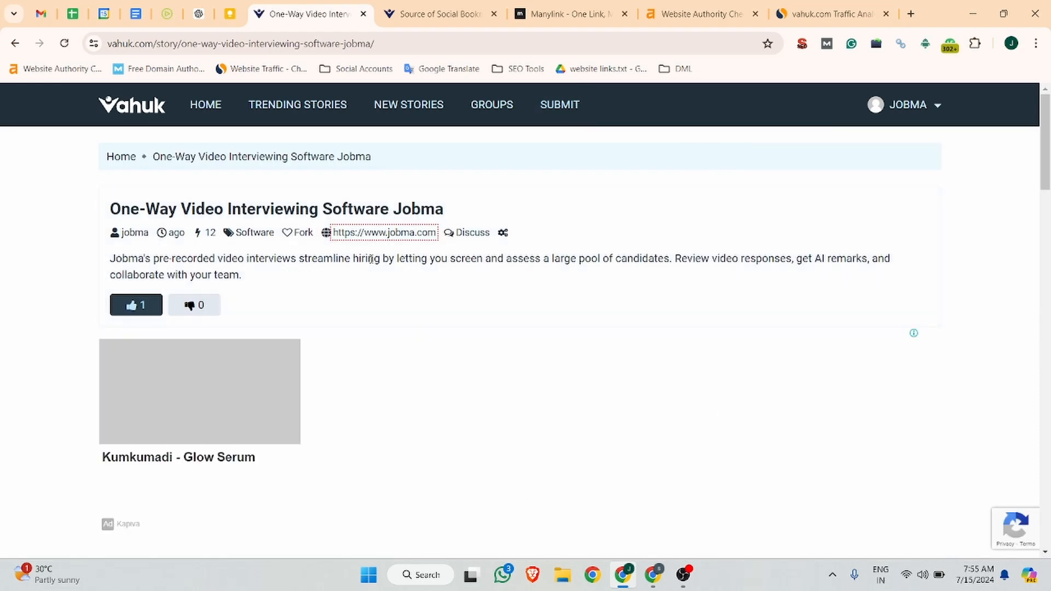
# - Check the published story's address and test its Jobma source link in a separate tab, closing that tab again
pyautogui.click(391, 41)
pyautogui.moveTo(391, 41); pyautogui.dragTo(79, 69)
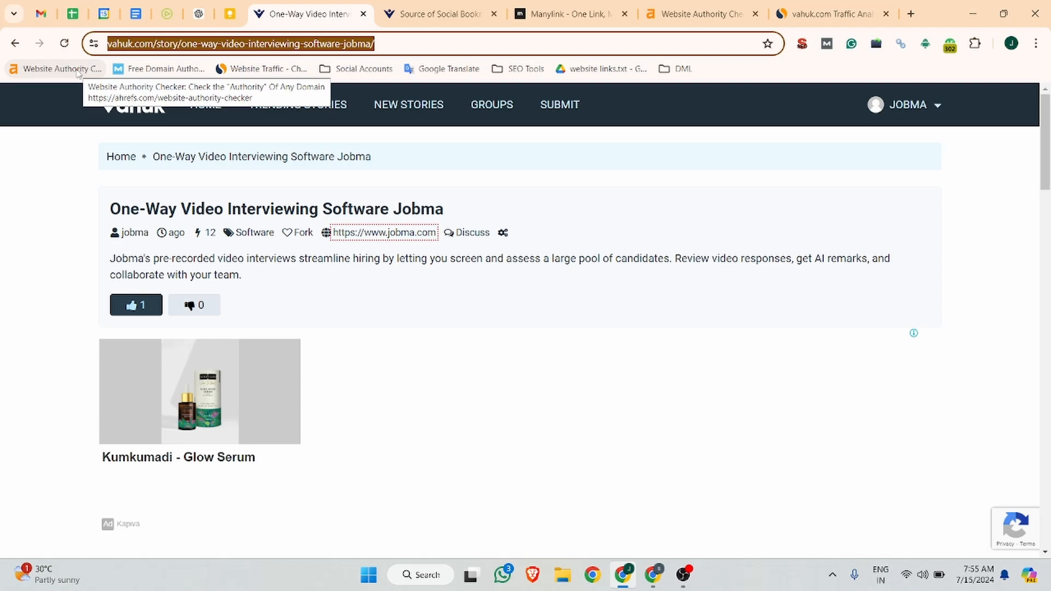
pyautogui.rightClick(363, 234)
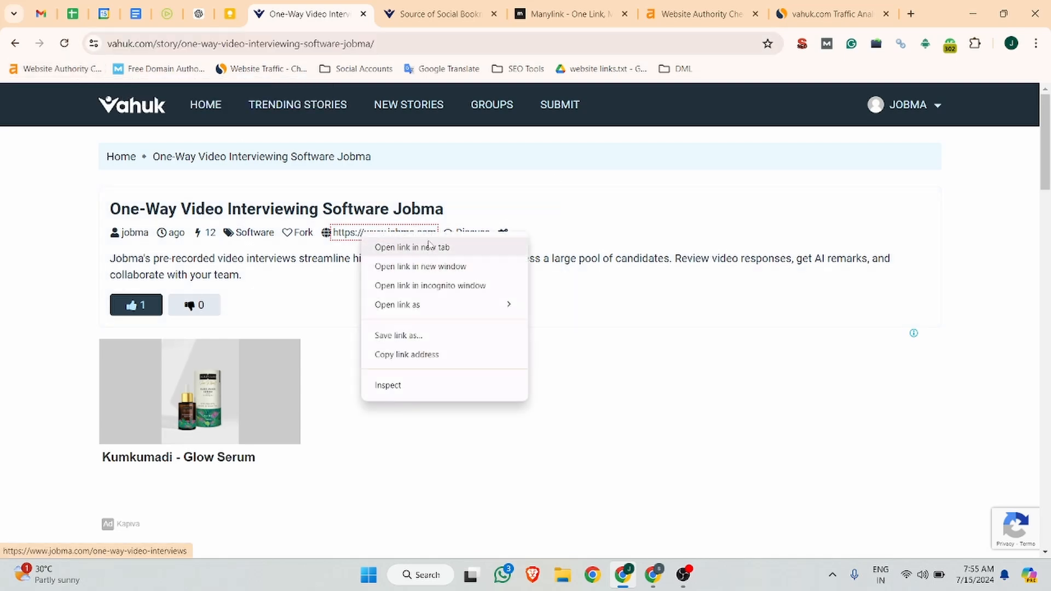
pyautogui.click(411, 246)
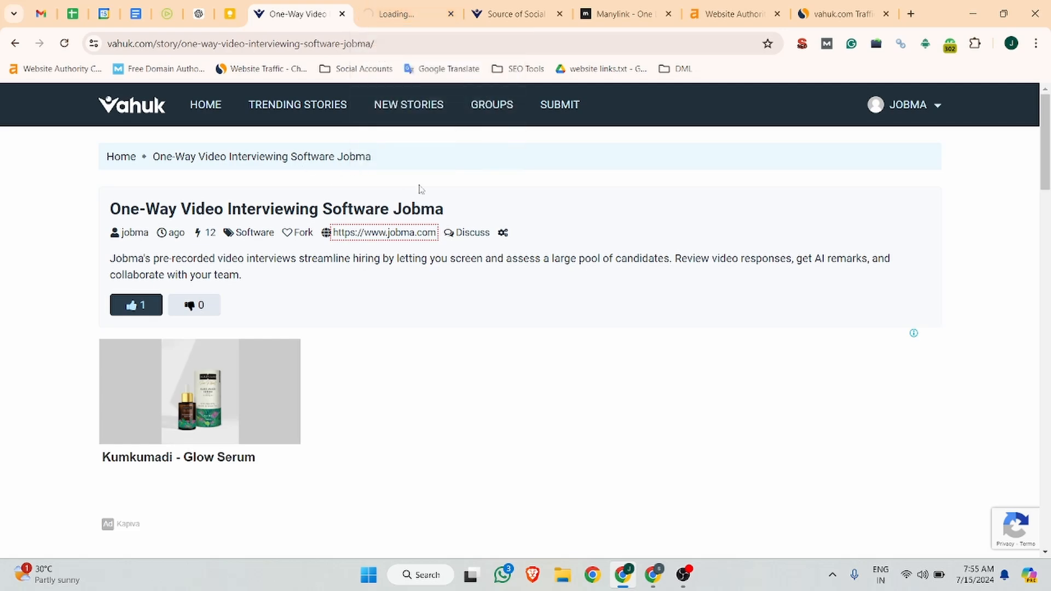
pyautogui.scroll(-5, 222, 219)
pyautogui.scroll(5, 225, 235)
pyautogui.click(408, 13)
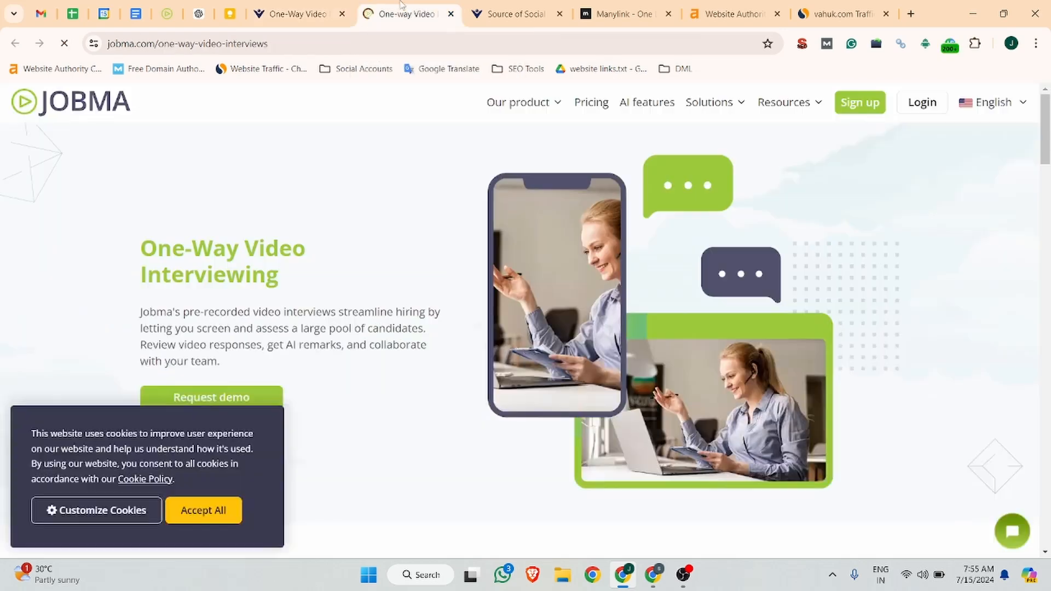
pyautogui.click(450, 15)
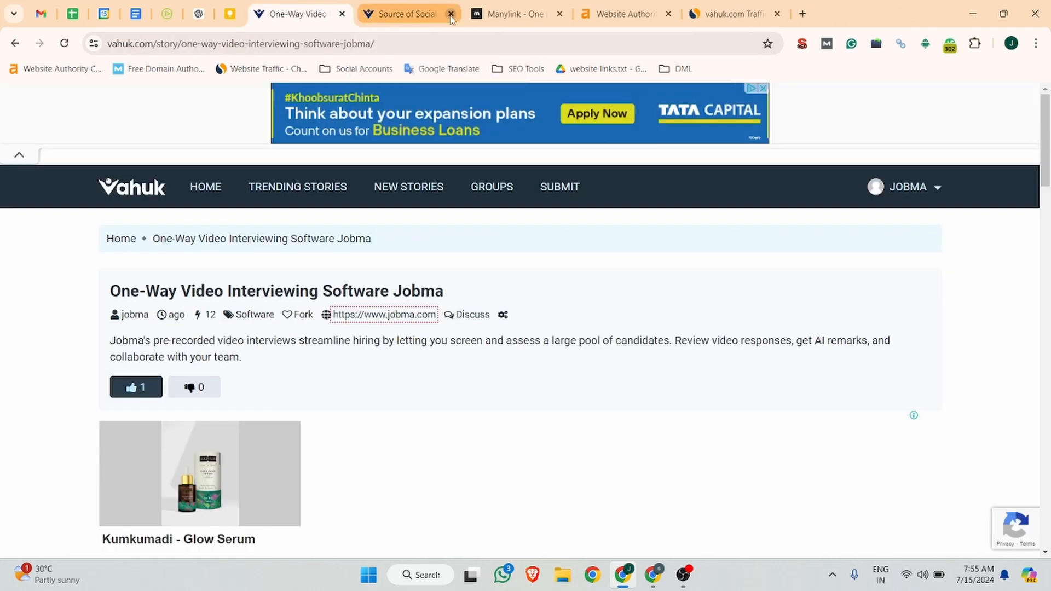
# - Close the spare Vahuk tab, switch to the Manylink site and open its sign-up form
pyautogui.click(450, 14)
pyautogui.click(422, 8)
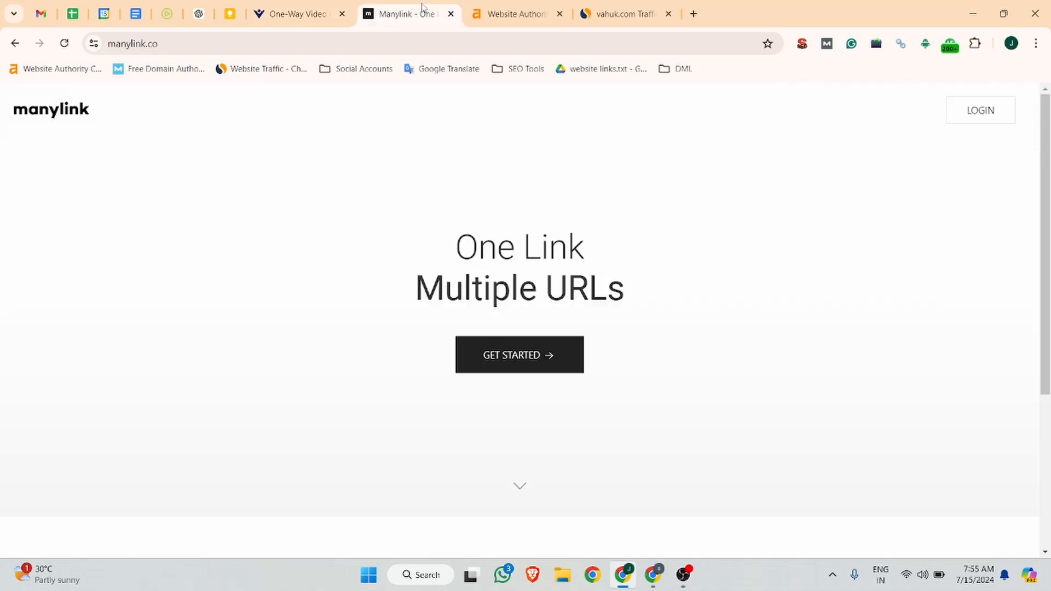
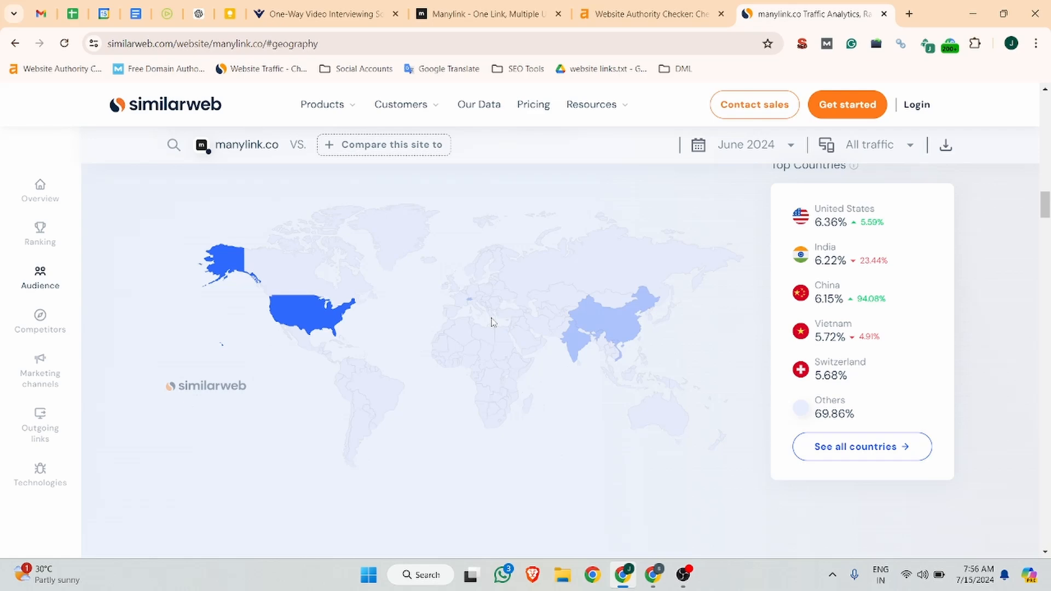
pyautogui.click(462, 5)
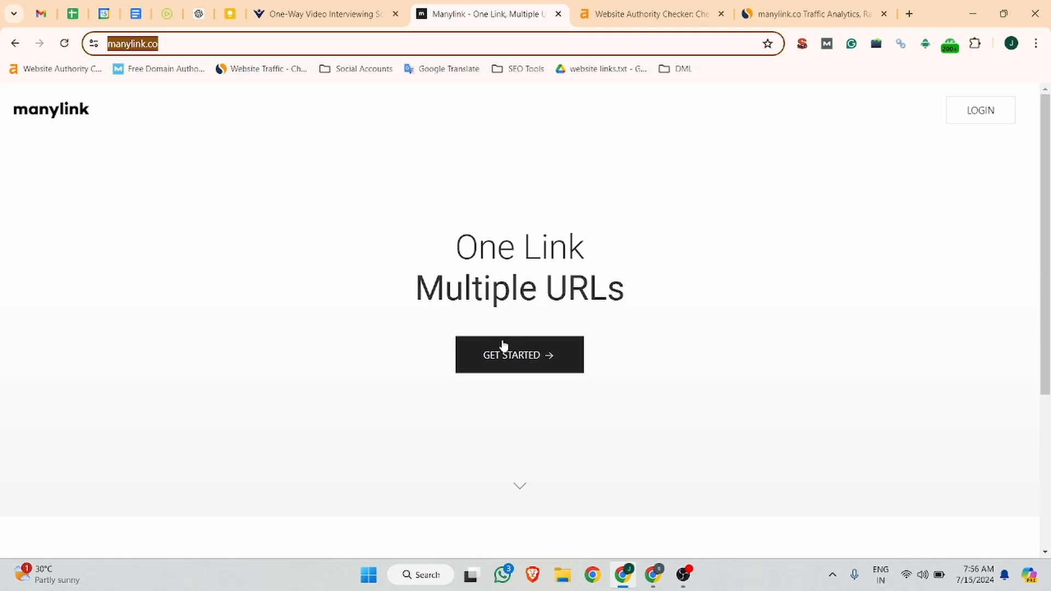
pyautogui.click(515, 353)
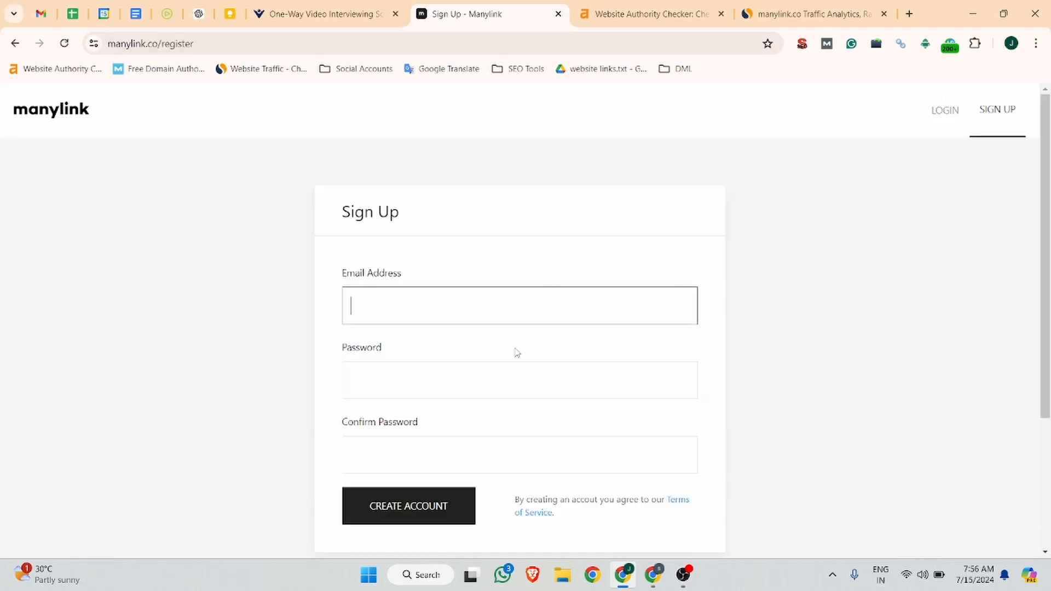
# - Create the Manylink account with the saved e-mail address and the account password entered twice, and save the login in the browser
pyautogui.scroll(-3, 493, 307)
pyautogui.scroll(3, 492, 311)
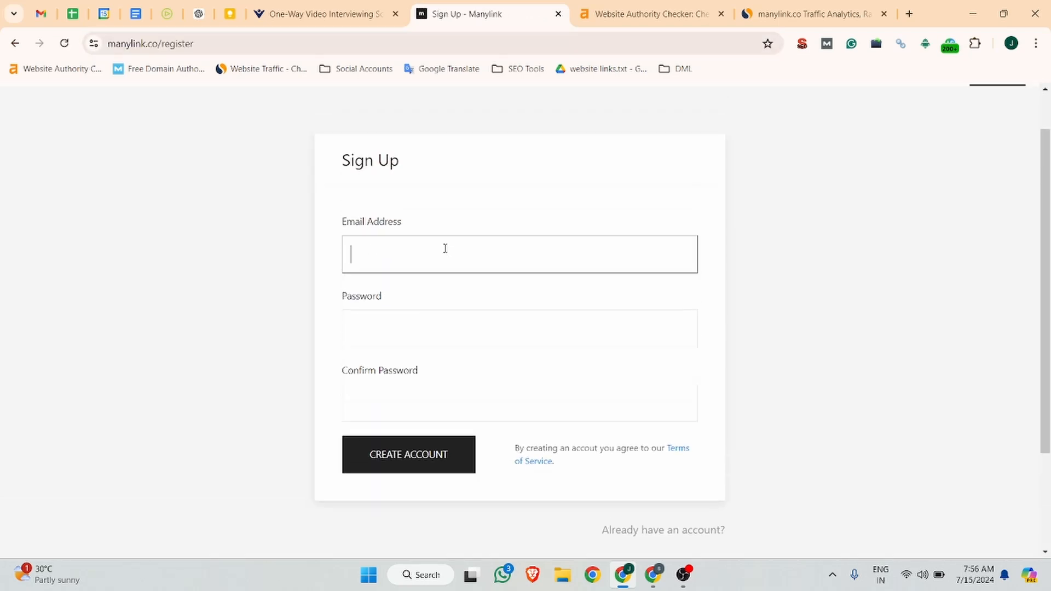
pyautogui.click(383, 251)
pyautogui.click(492, 308)
pyautogui.click(398, 332)
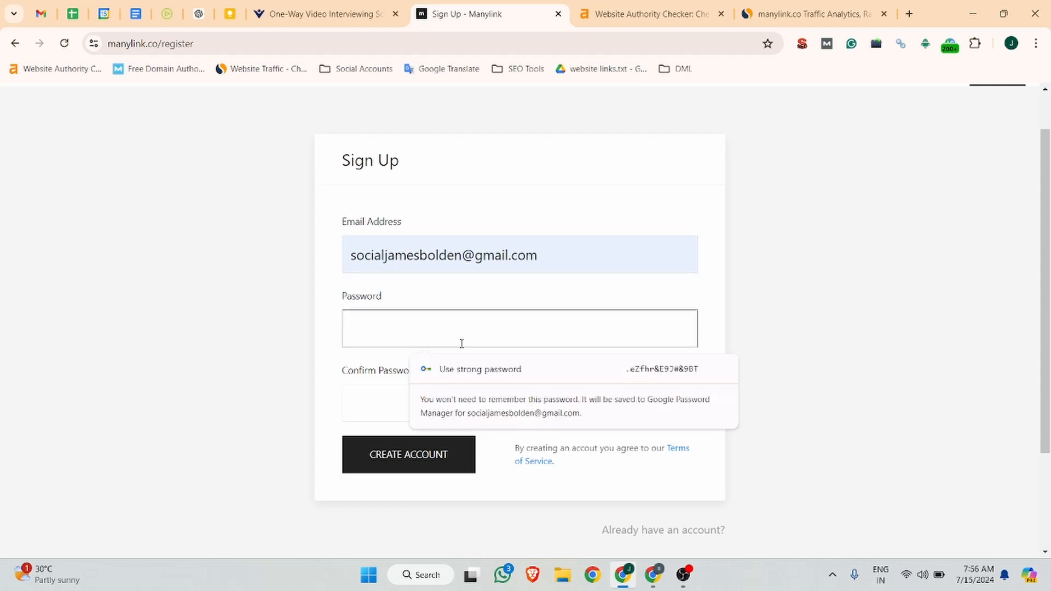
pyautogui.write('•••••••••')
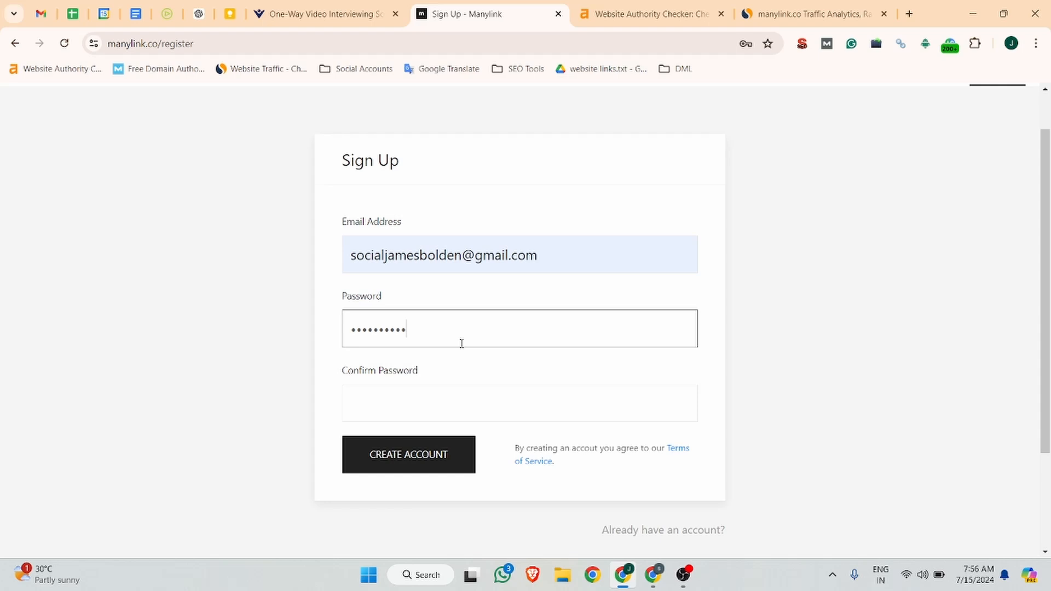
pyautogui.click(442, 407)
pyautogui.write('•••••')
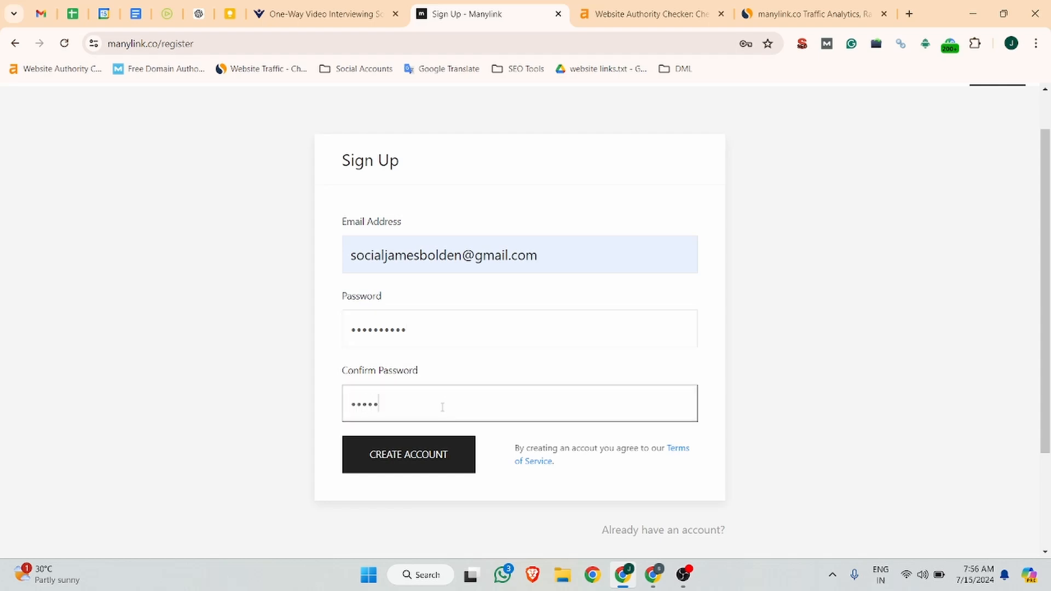
pyautogui.write('•••')
pyautogui.click(416, 459)
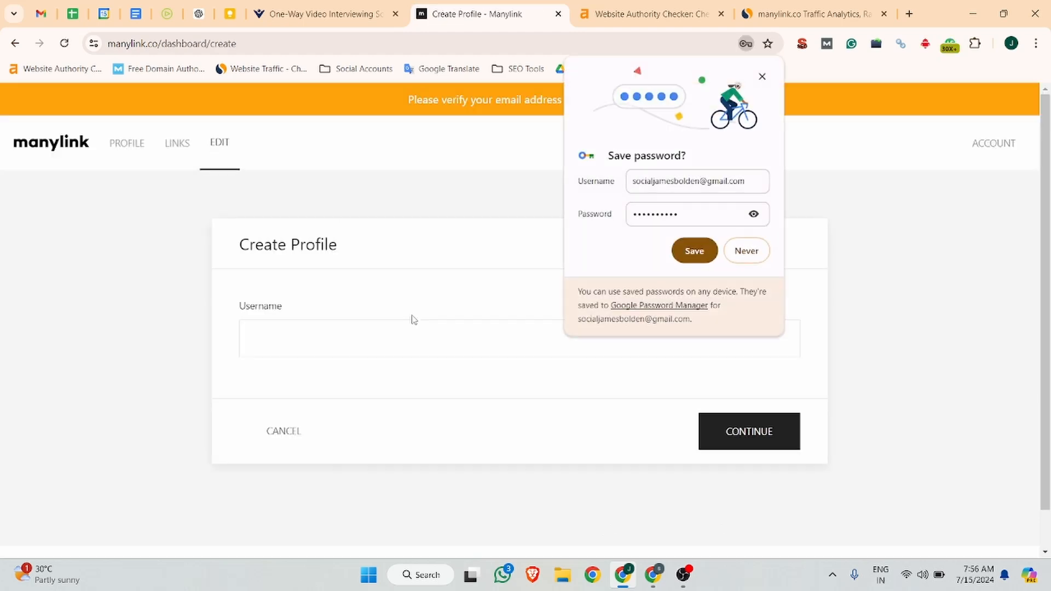
pyautogui.click(693, 250)
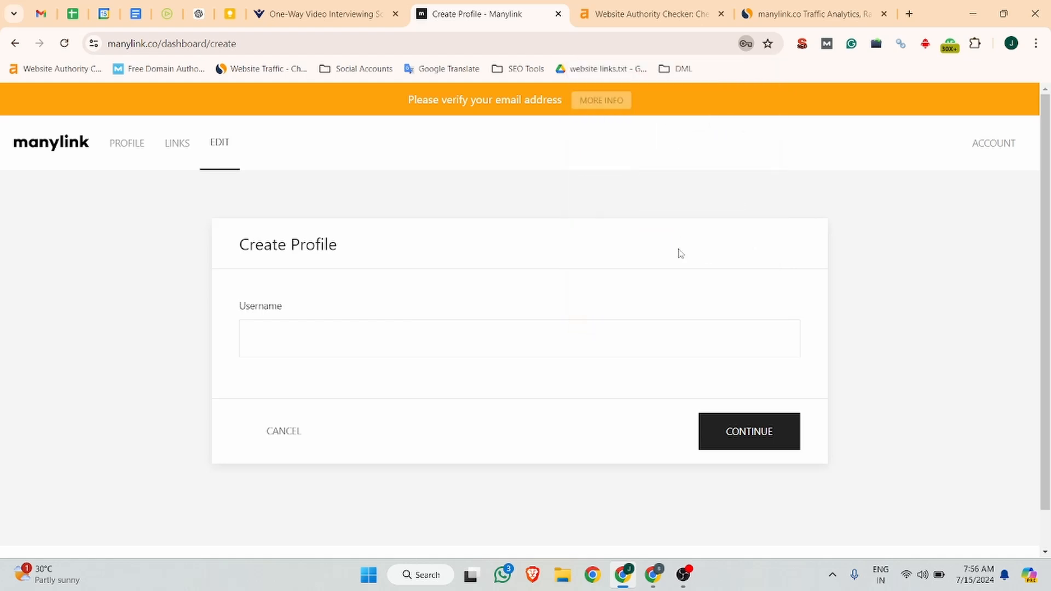
# - Create the Manylink profile with the username Jobma and highlight its share link
pyautogui.click(274, 341)
pyautogui.click(329, 378)
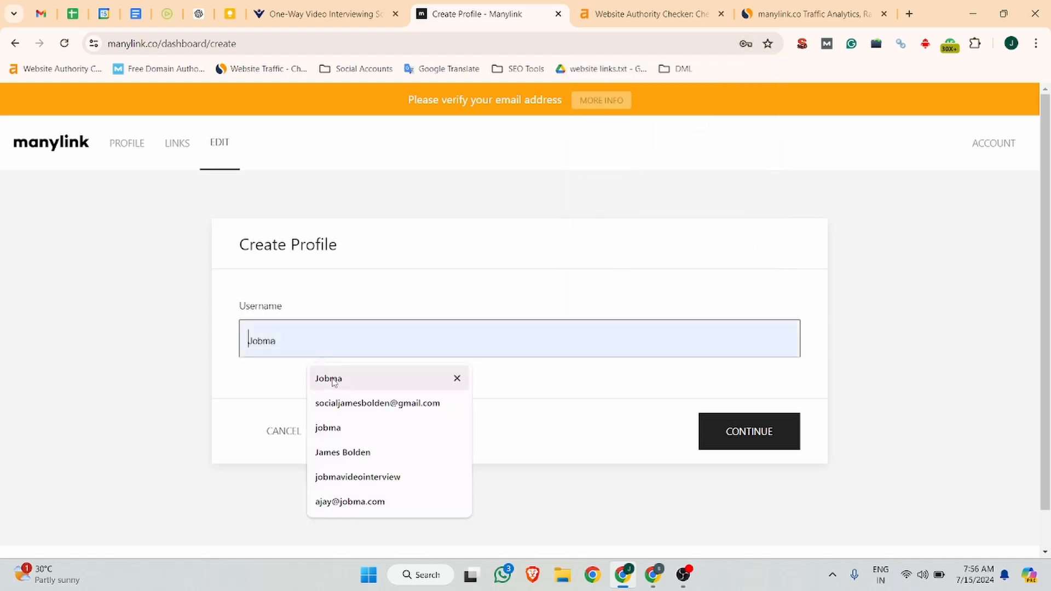
pyautogui.click(730, 432)
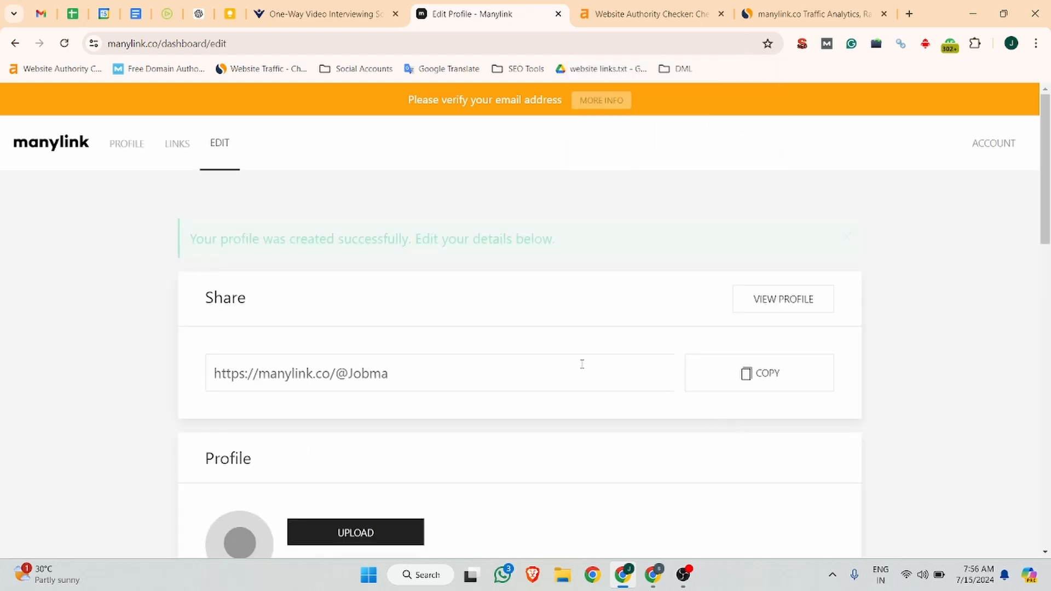
pyautogui.click(423, 384)
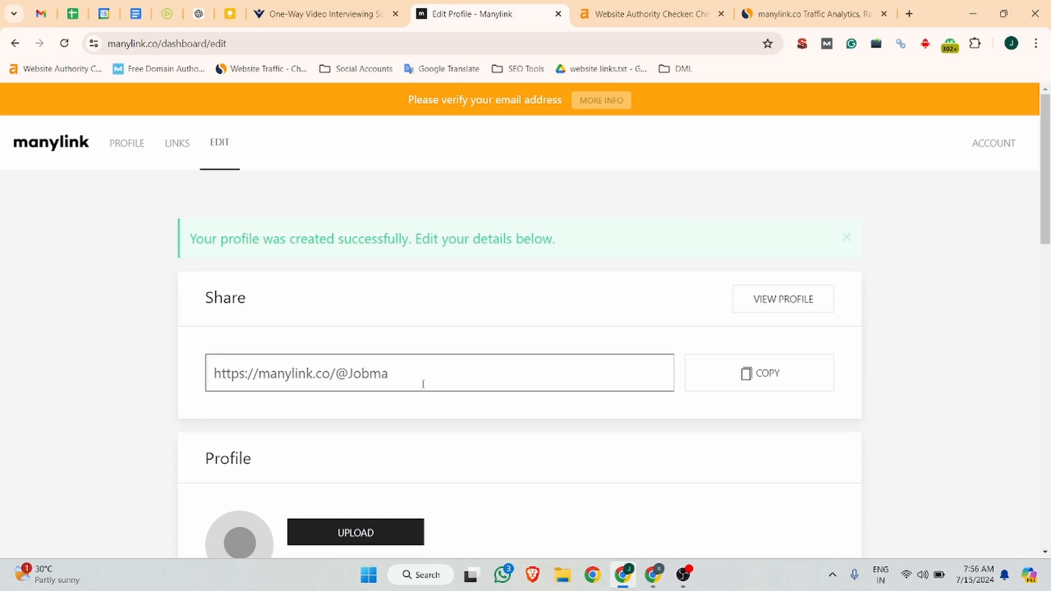
pyautogui.moveTo(424, 374); pyautogui.dragTo(161, 386)
# - Upload the jobma_logo image from the Downloads folder as the Manylink profile photo
pyautogui.scroll(-3, 398, 377)
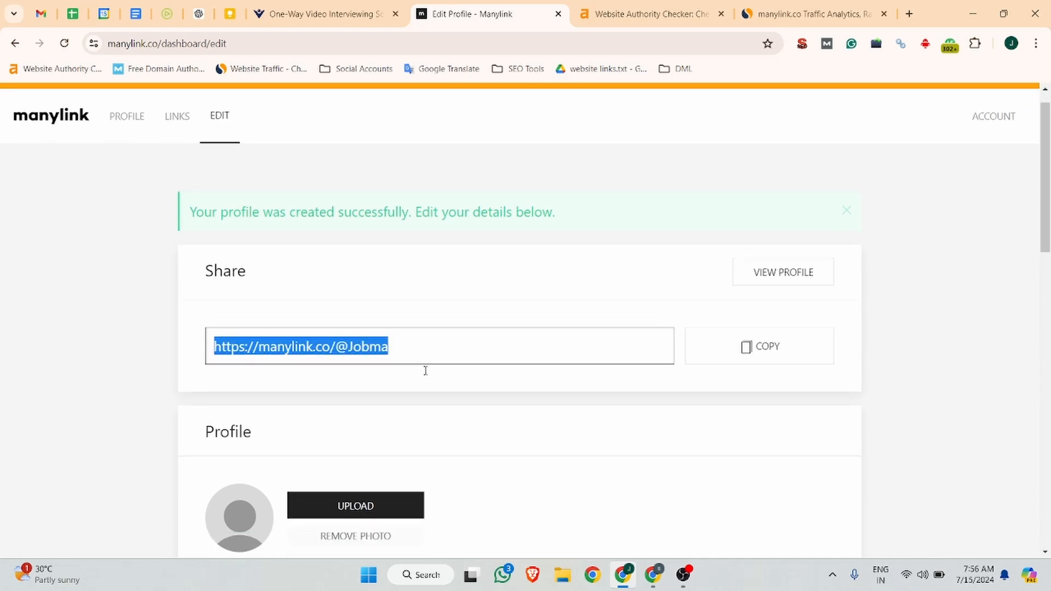
pyautogui.click(337, 333)
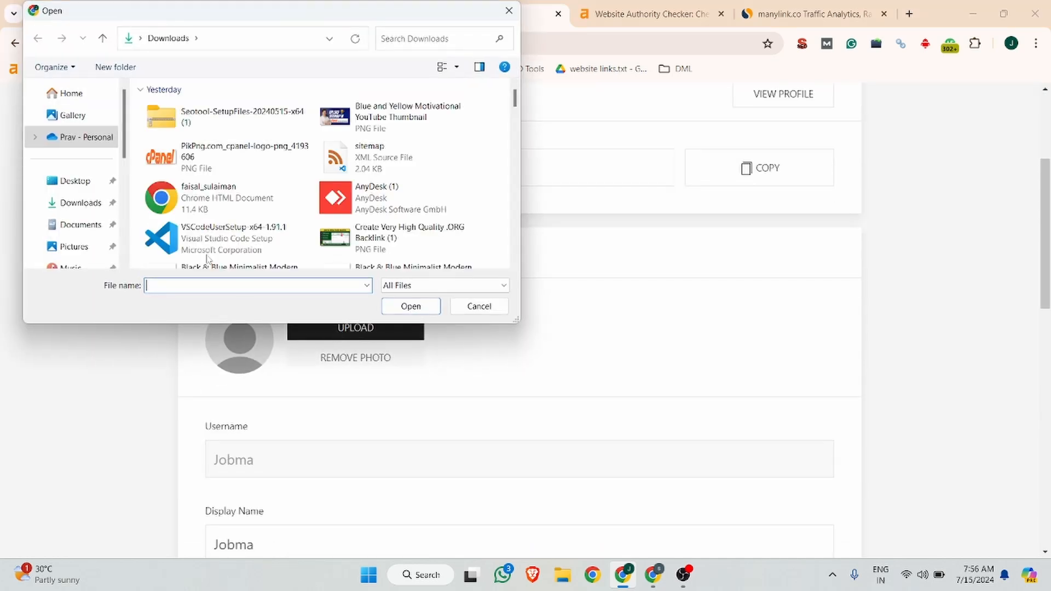
pyautogui.scroll(-15, 210, 197)
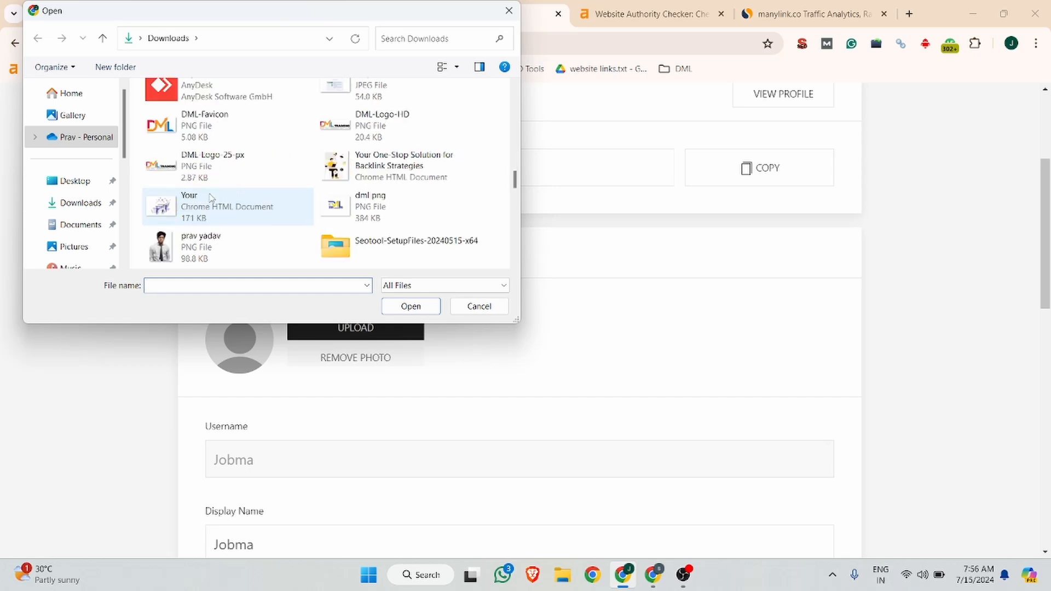
pyautogui.scroll(-10, 211, 197)
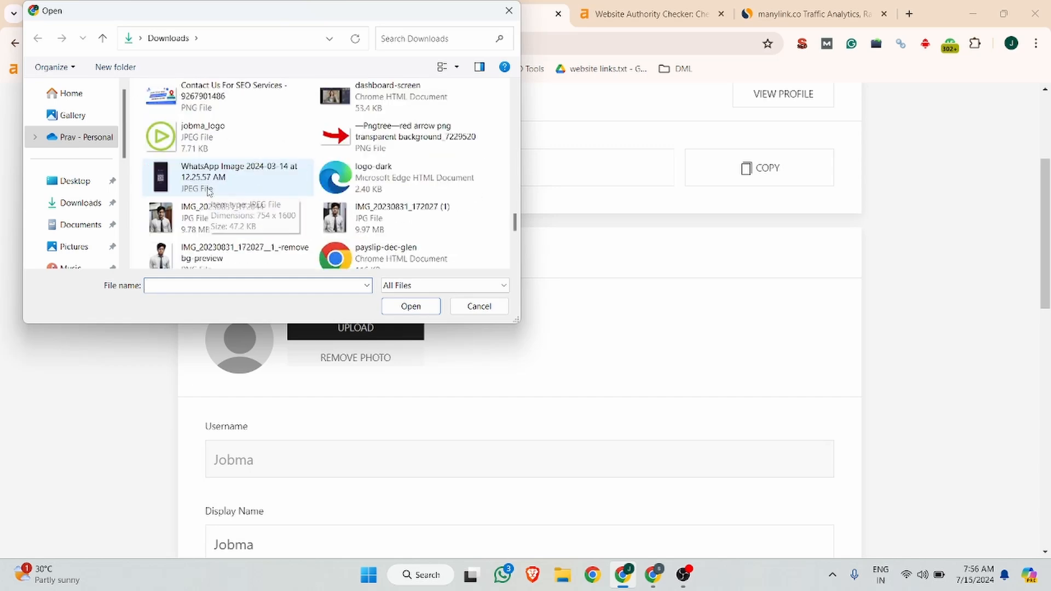
pyautogui.click(183, 136)
pyautogui.click(410, 306)
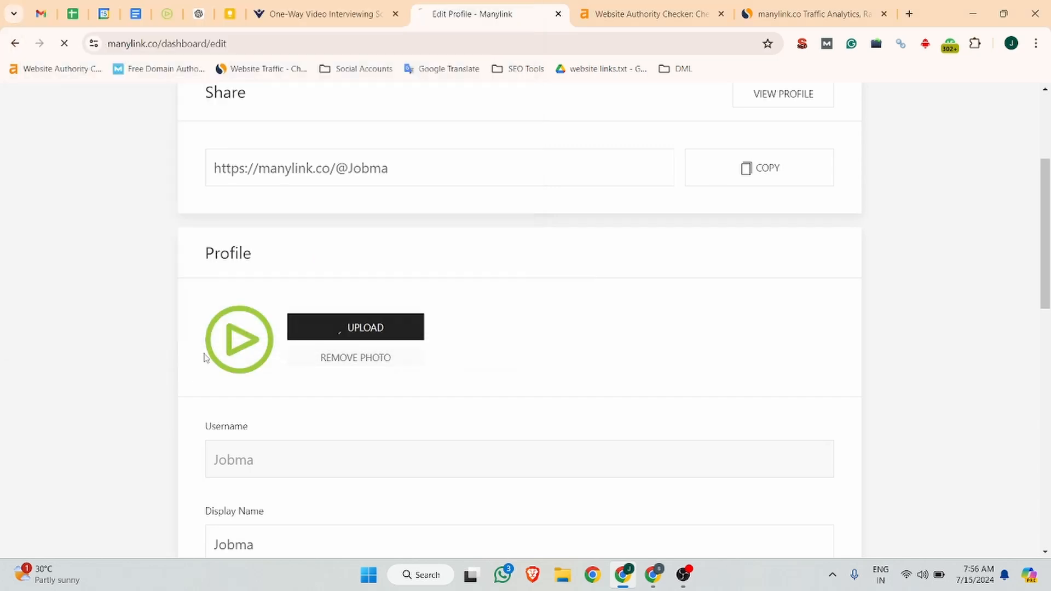
# - Fill the profile's Facebook, Instagram, YouTube and Twitter fields with the saved JobmaInterview page URLs and save the social section
pyautogui.scroll(-5, 363, 307)
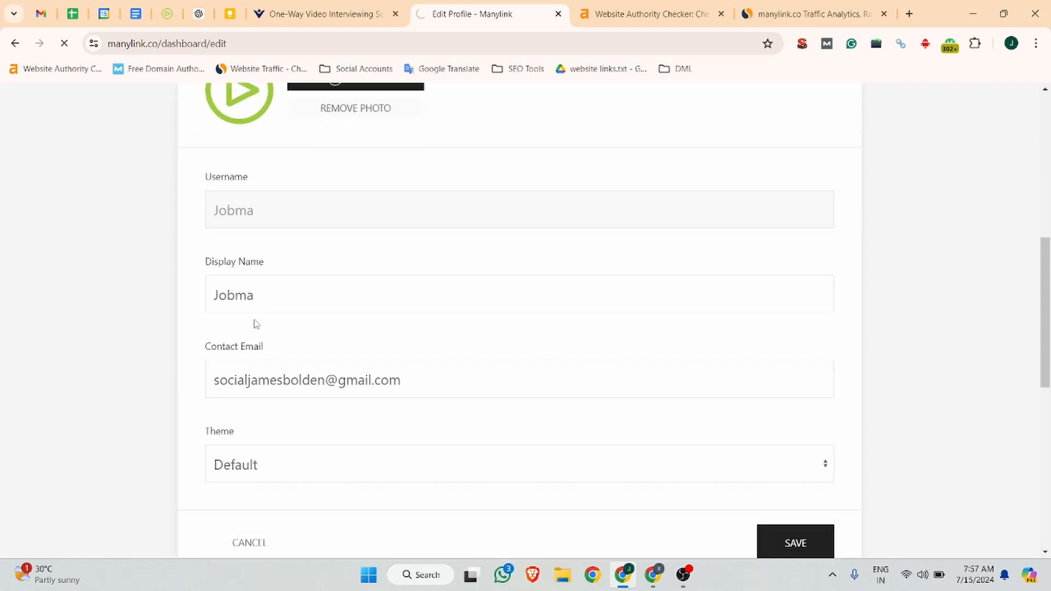
pyautogui.scroll(-9, 289, 315)
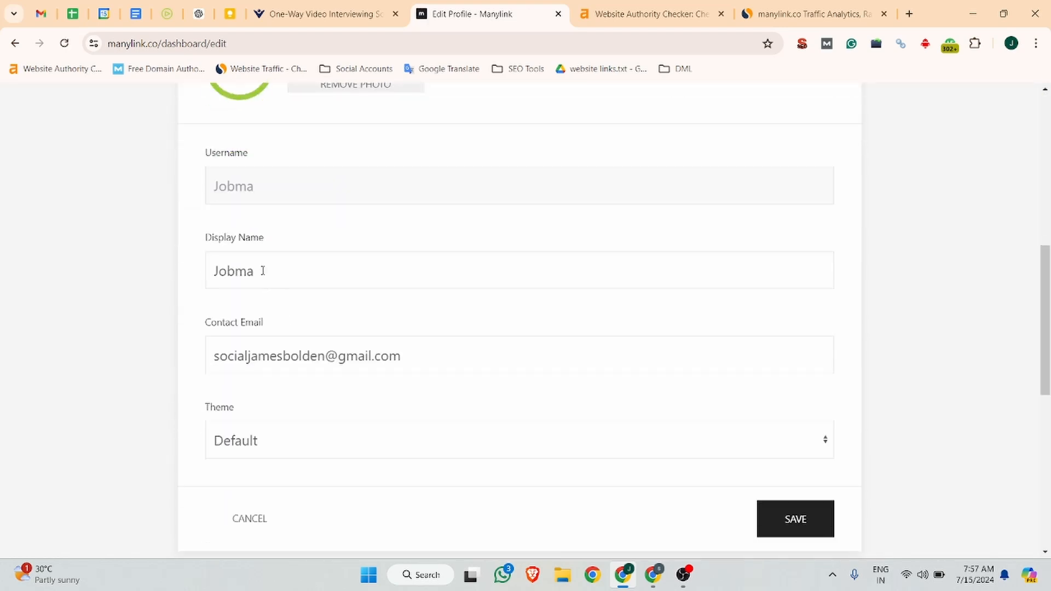
pyautogui.scroll(-4, 263, 271)
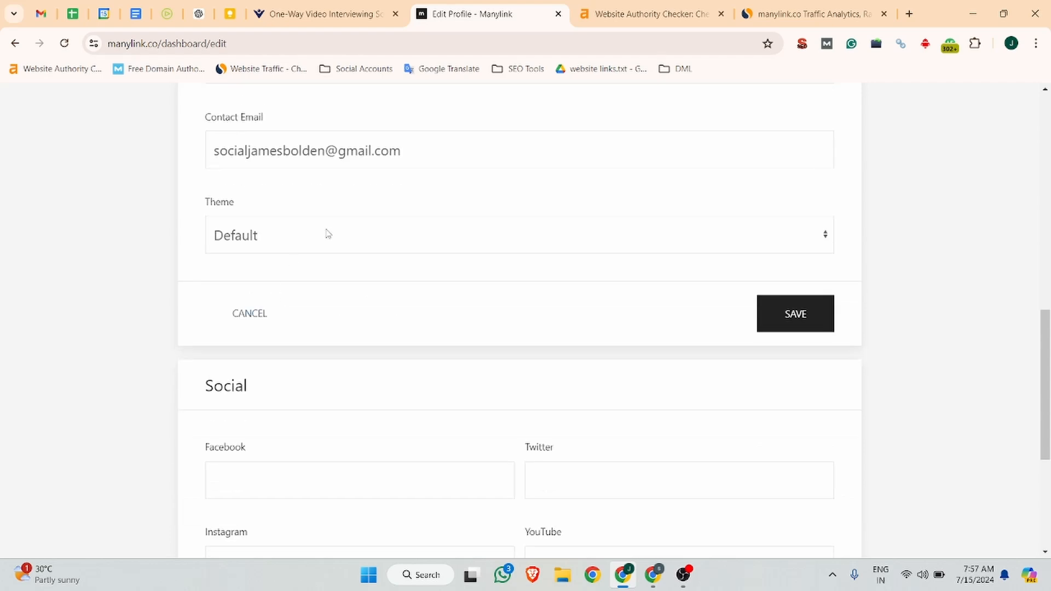
pyautogui.scroll(-4, 327, 234)
pyautogui.click(235, 282)
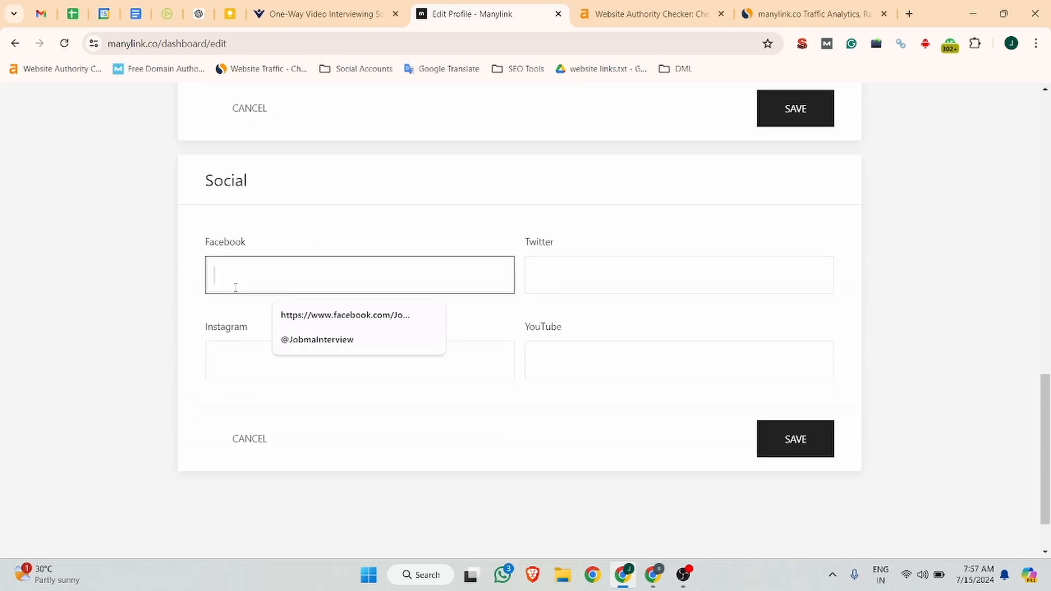
pyautogui.click(317, 315)
pyautogui.click(307, 364)
pyautogui.click(329, 399)
pyautogui.click(598, 364)
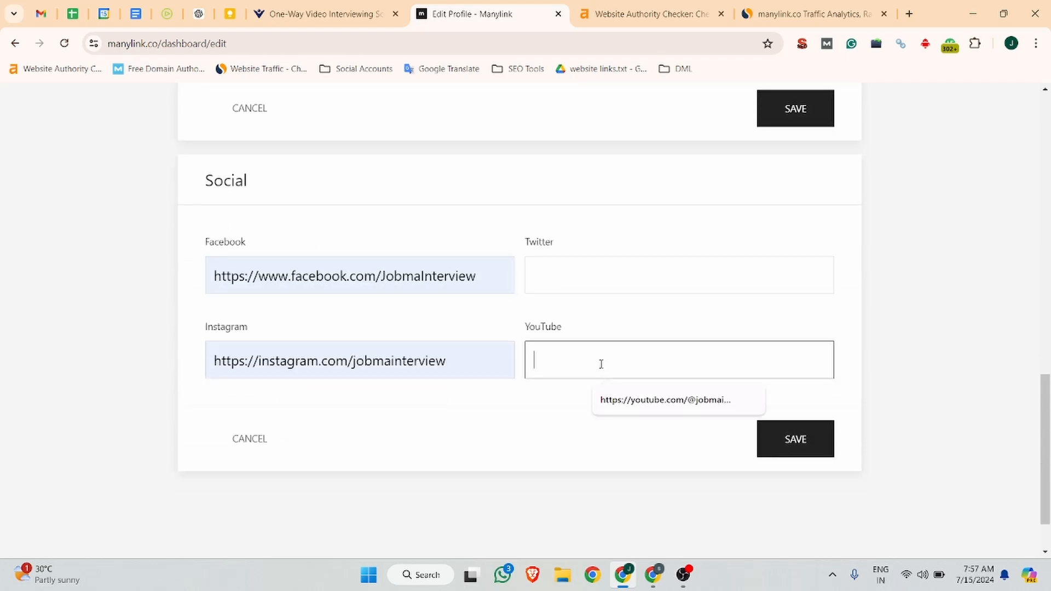
pyautogui.click(675, 401)
pyautogui.click(584, 282)
pyautogui.click(649, 315)
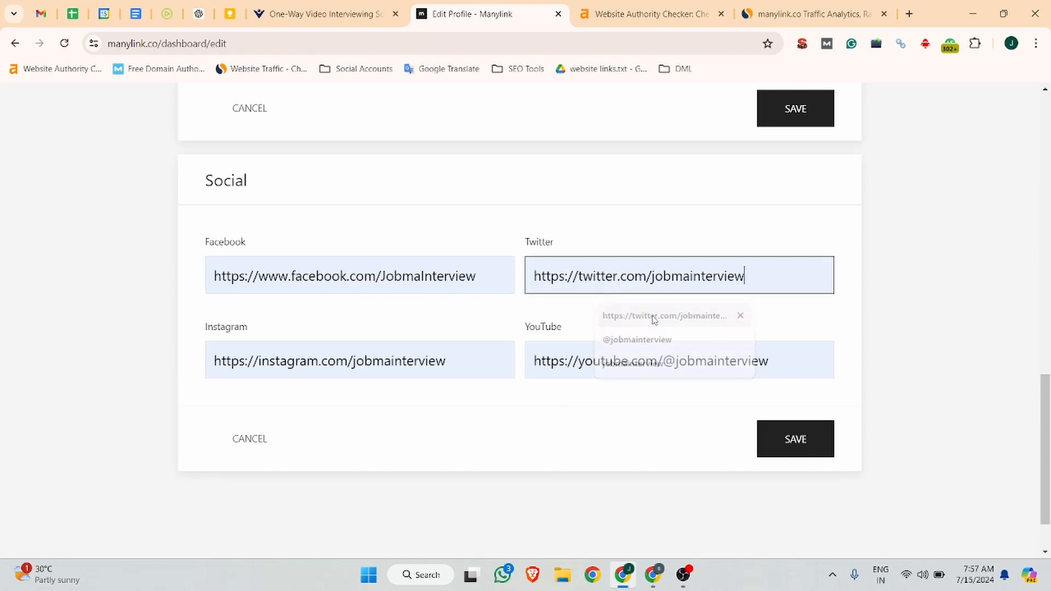
pyautogui.click(800, 443)
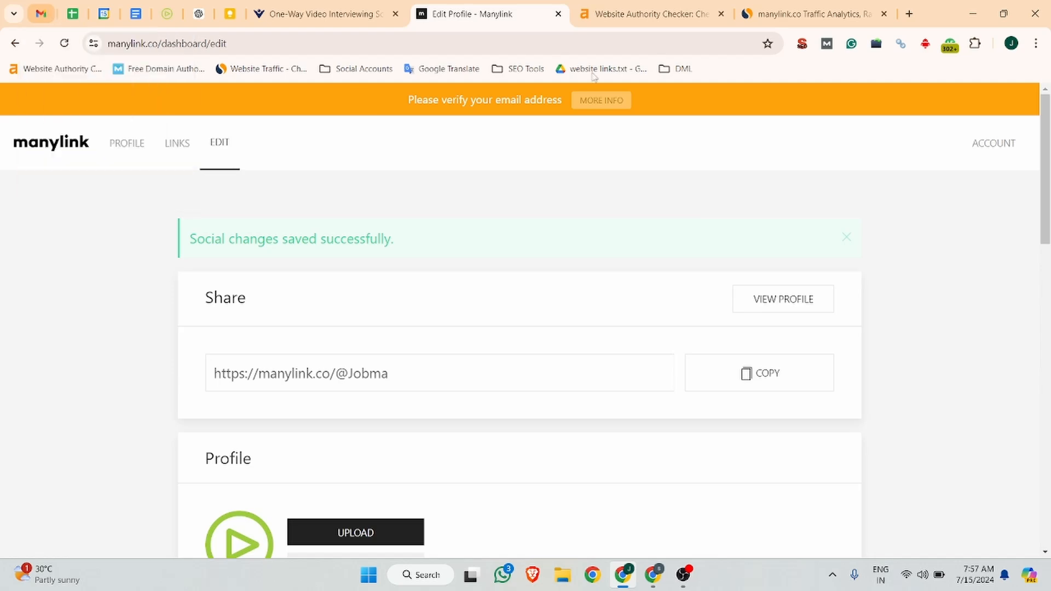
# - Switch to Gmail, delete the Vahuk activation email, verify the address through Manylink's verification email and continue to the Manylink dashboard
pyautogui.click(40, 12)
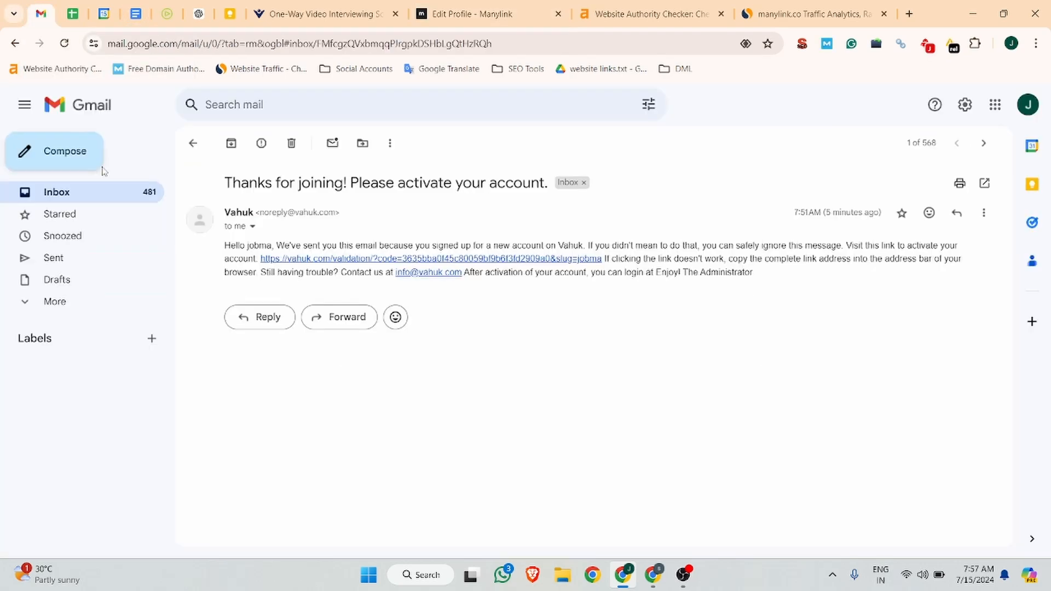
pyautogui.click(289, 143)
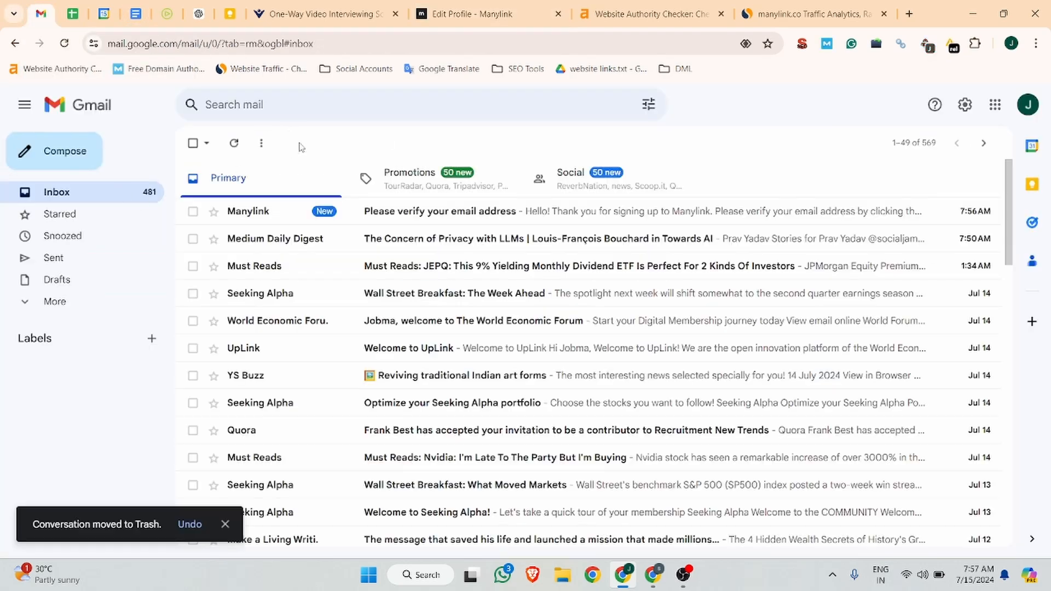
pyautogui.click(498, 212)
pyautogui.click(317, 303)
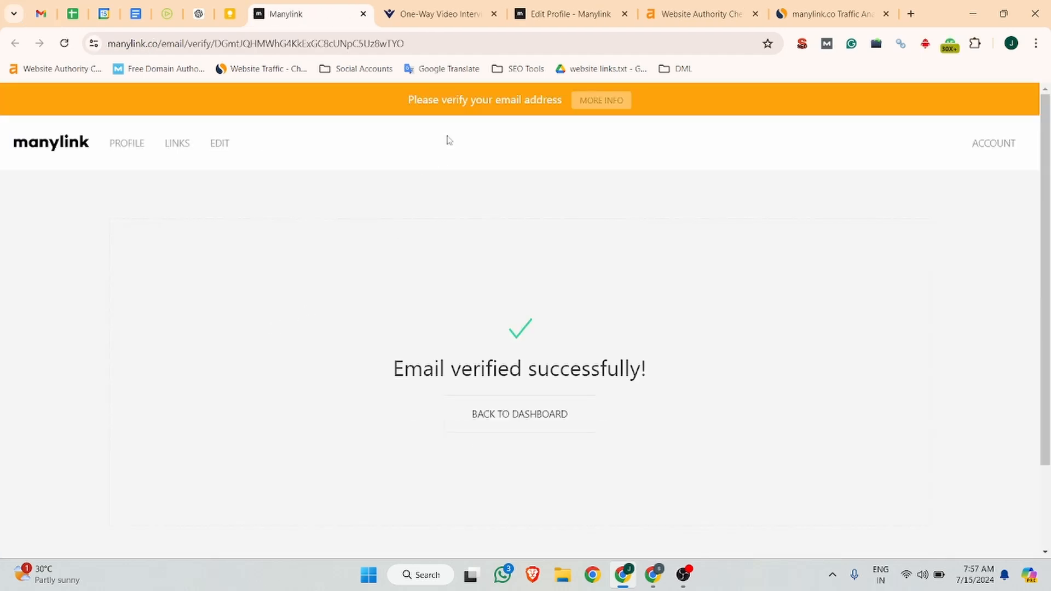
pyautogui.click(514, 428)
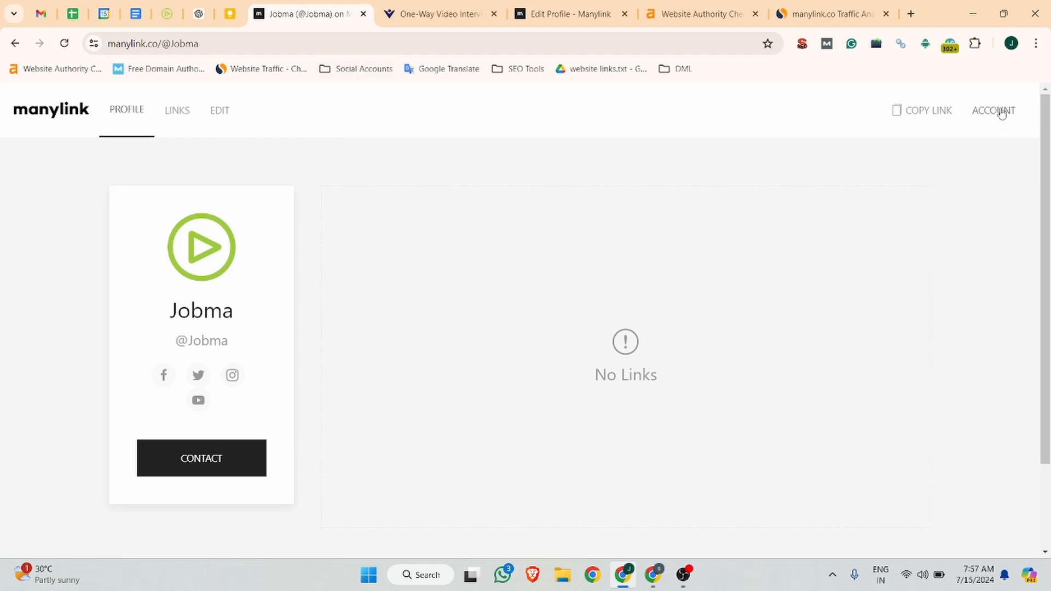
pyautogui.click(178, 111)
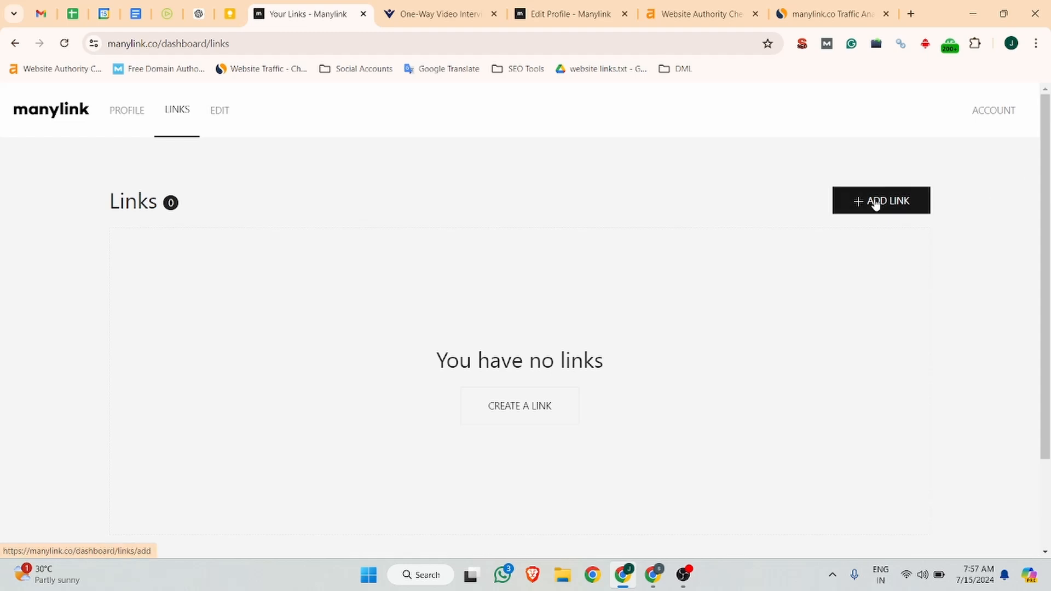
pyautogui.click(875, 203)
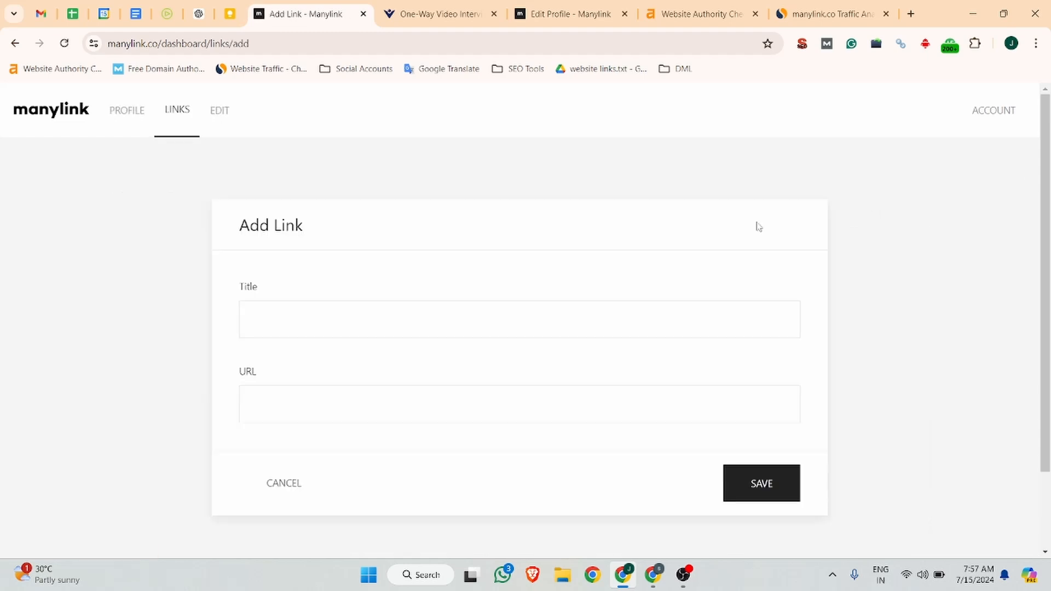
pyautogui.click(293, 322)
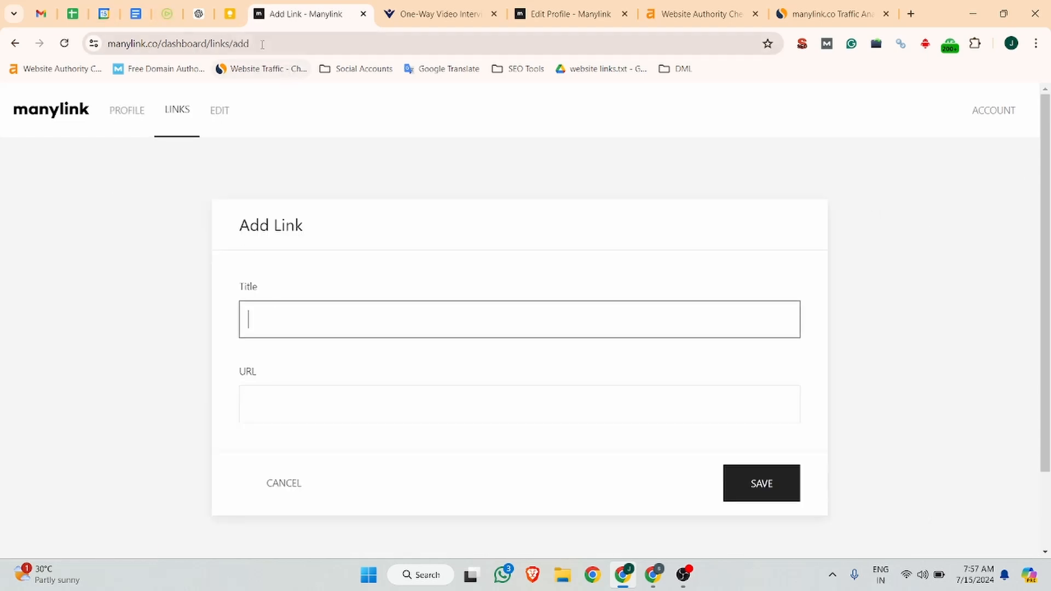
pyautogui.click(170, 14)
pyautogui.click(282, 46)
pyautogui.hotkey('ctrl', 'c')
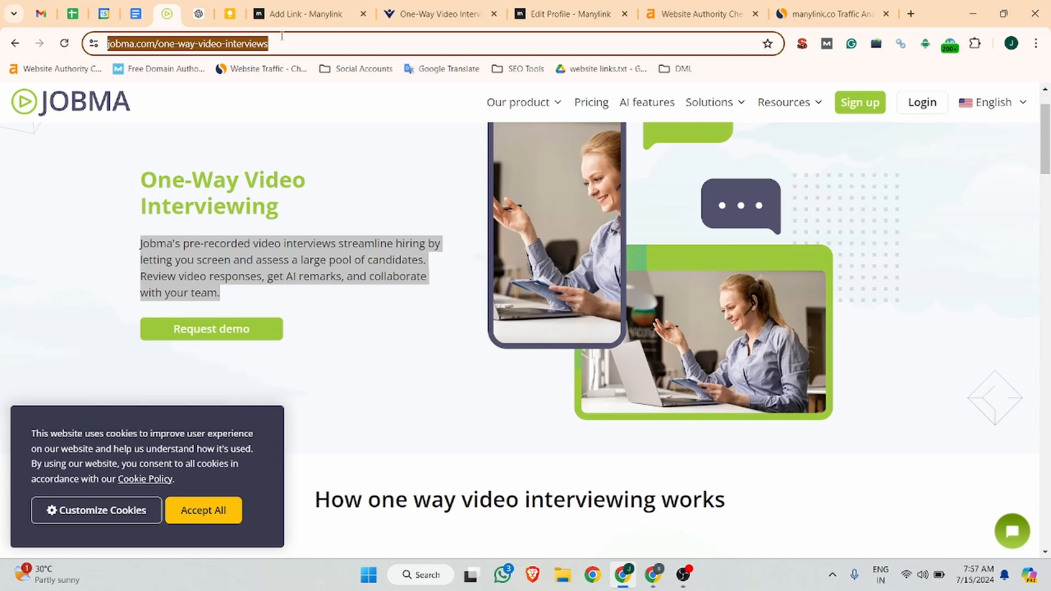
pyautogui.click(329, 15)
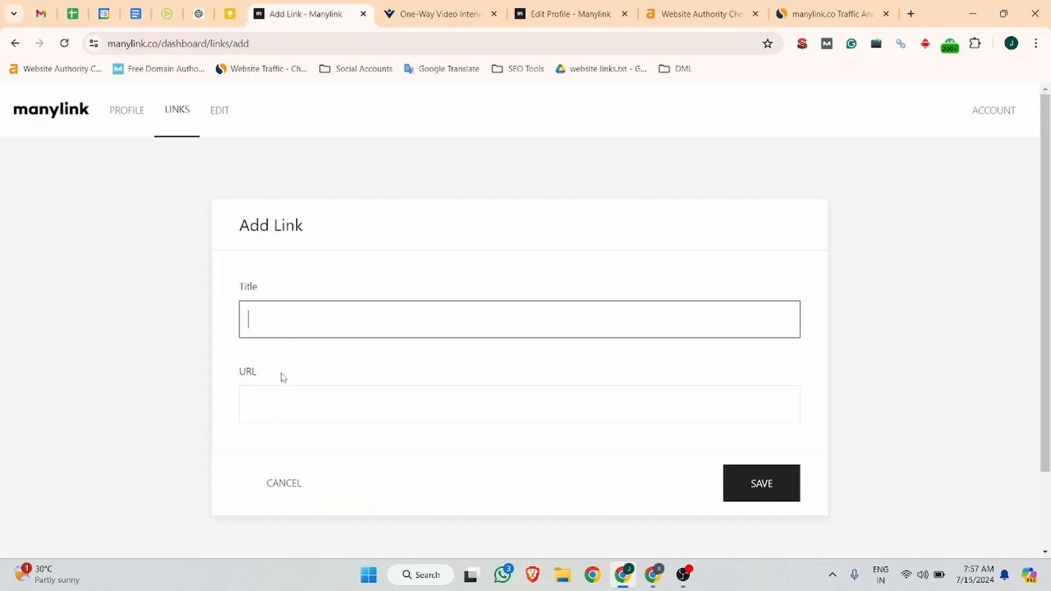
pyautogui.click(277, 408)
pyautogui.hotkey('ctrl', 'v')
# - Title the link "One-Way Video Interviewing Software | Jobma", reusing the Jobma page heading, and save it
pyautogui.click(288, 321)
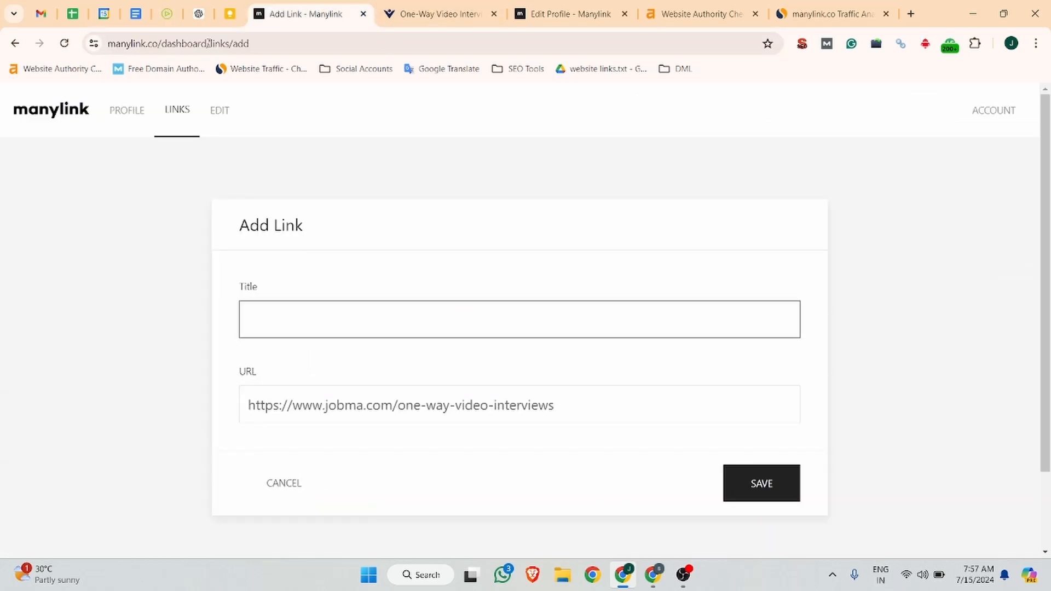
pyautogui.click(167, 14)
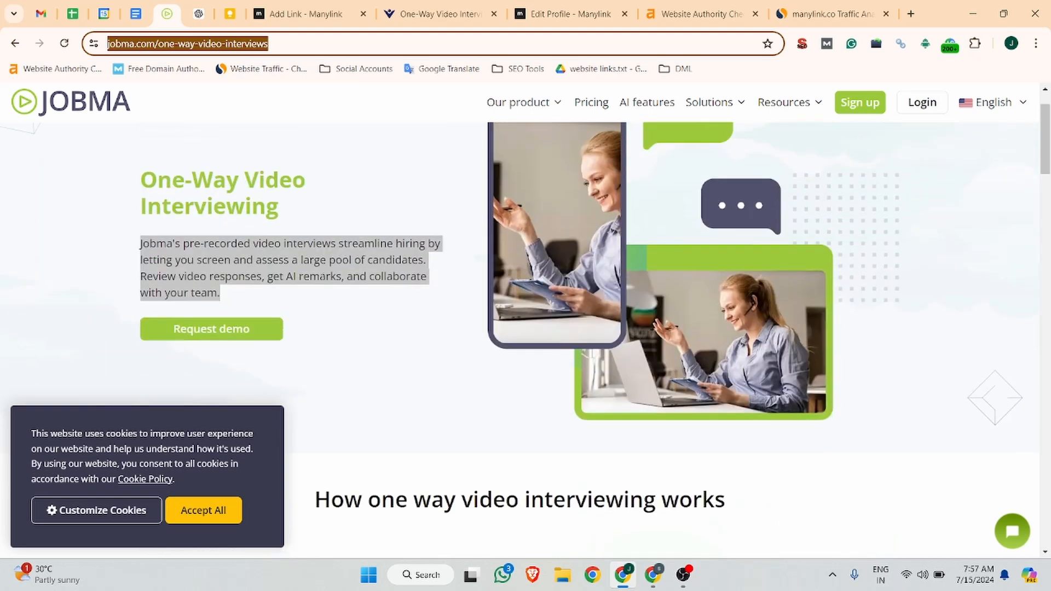
pyautogui.moveTo(310, 218); pyautogui.dragTo(106, 191)
pyautogui.hotkey('ctrl', 'c')
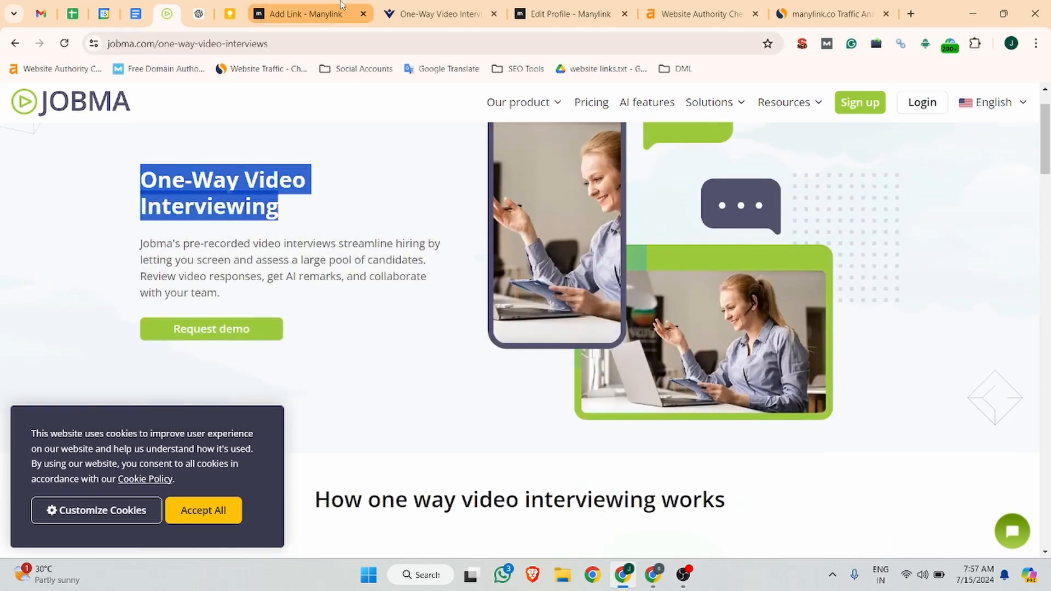
pyautogui.click(305, 14)
pyautogui.hotkey('ctrl', 'v')
pyautogui.write('S')
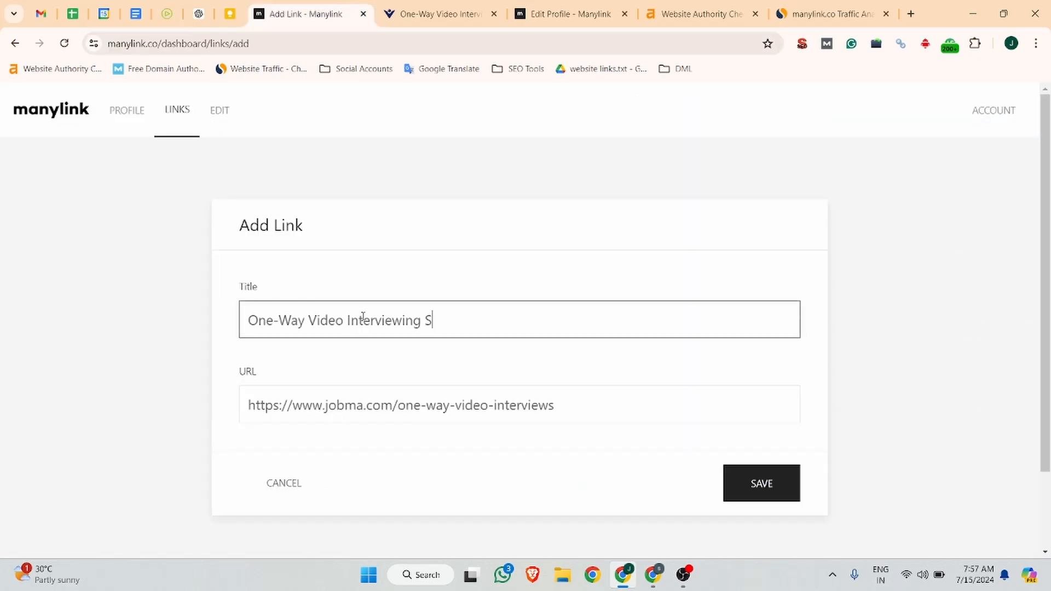
pyautogui.write('oftware | Jobma')
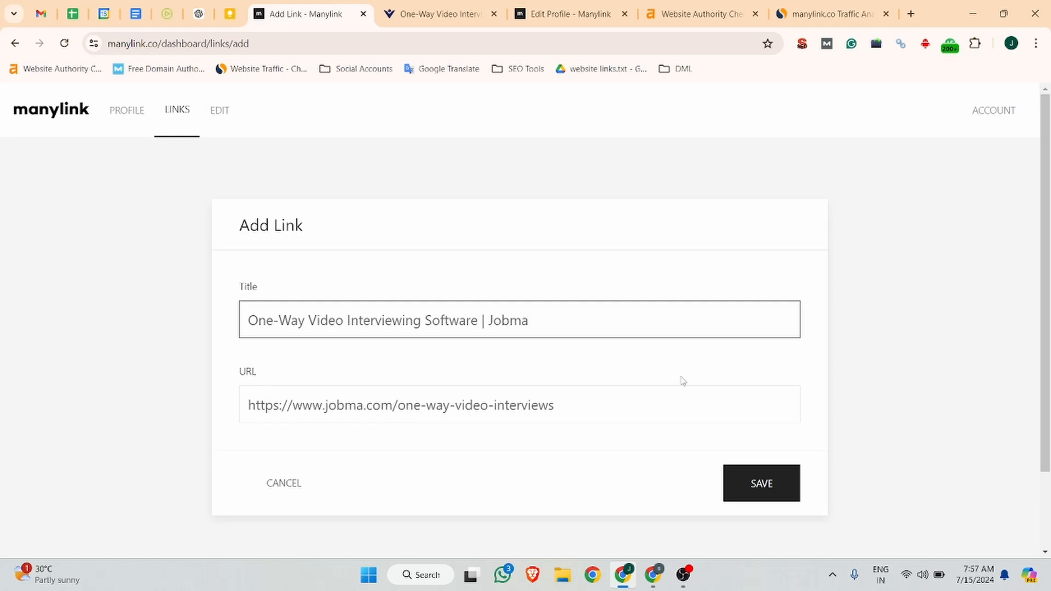
pyautogui.click(775, 489)
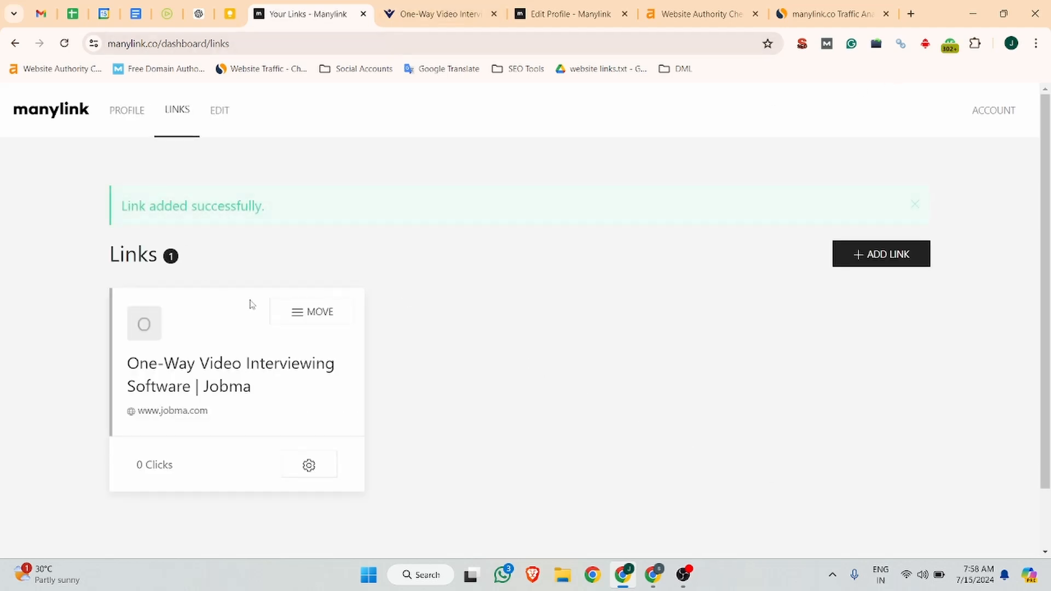
# - Review the new link's edit form without changing it, and check the Jobma profile page by opening its link
pyautogui.click(309, 466)
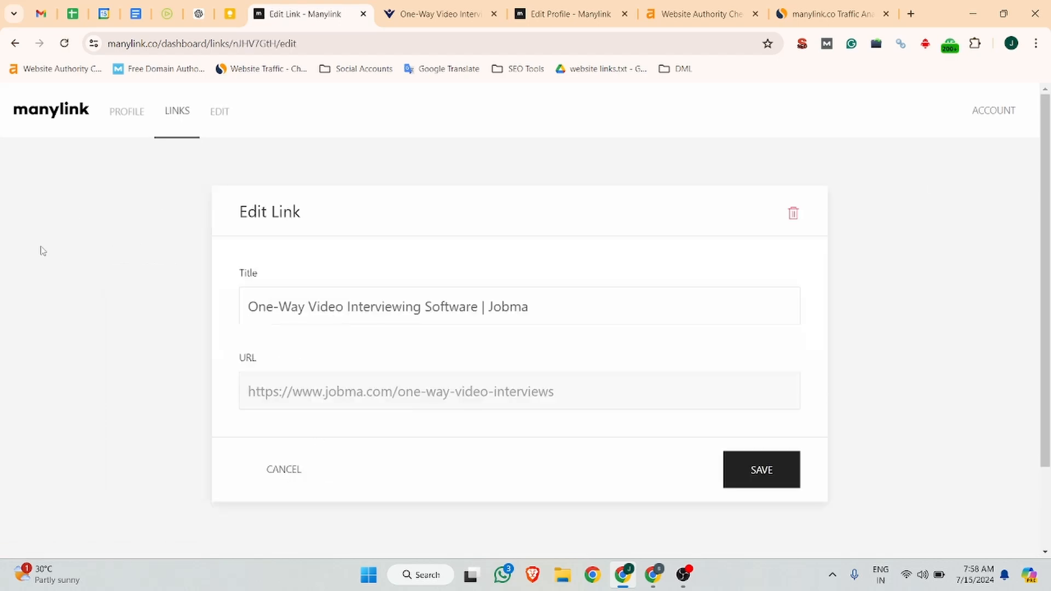
pyautogui.click(279, 471)
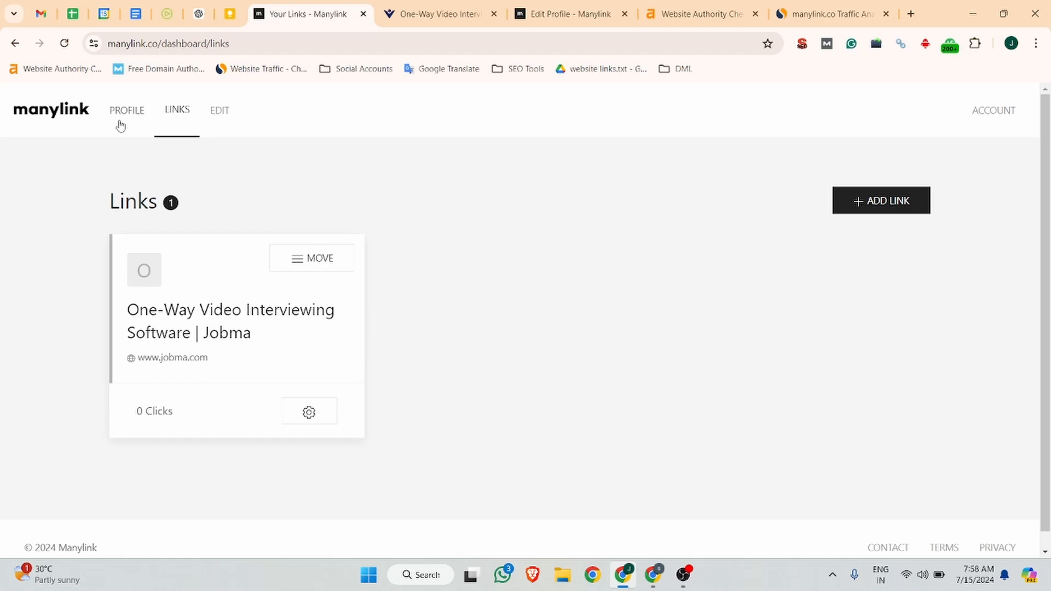
pyautogui.click(122, 109)
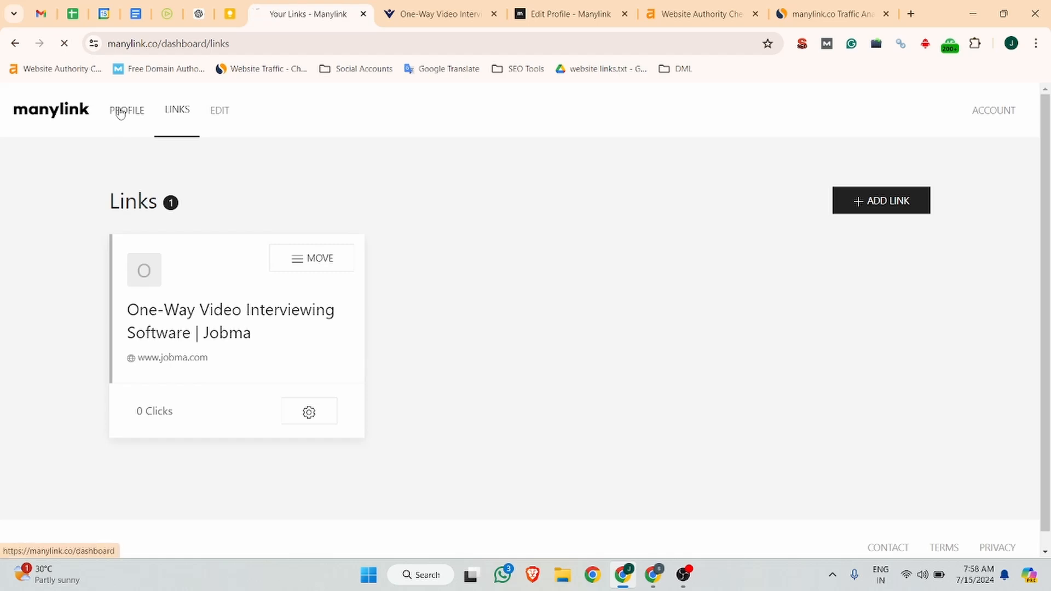
pyautogui.click(175, 45)
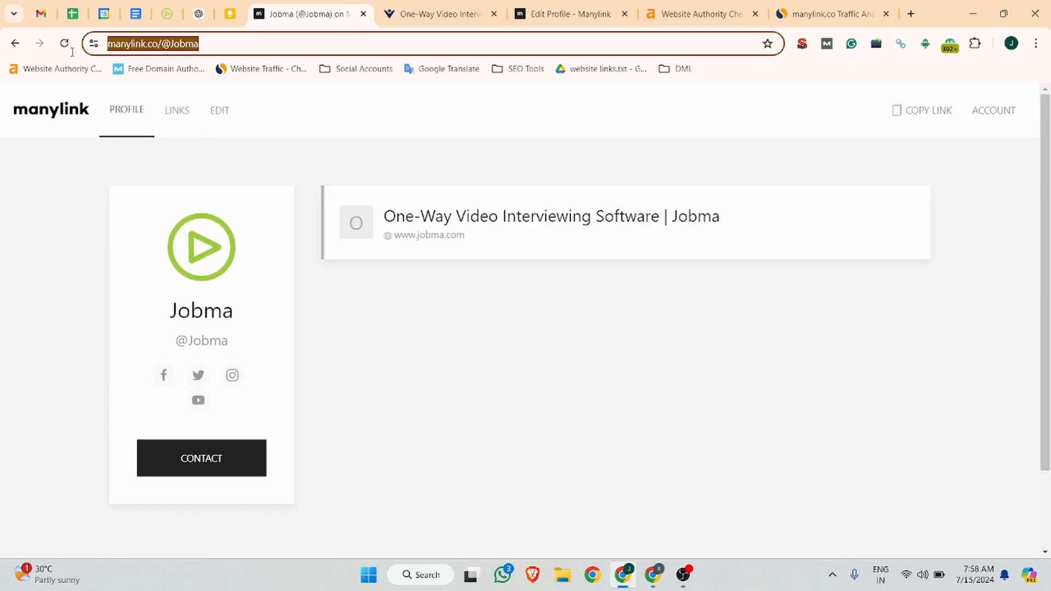
pyautogui.click(552, 215)
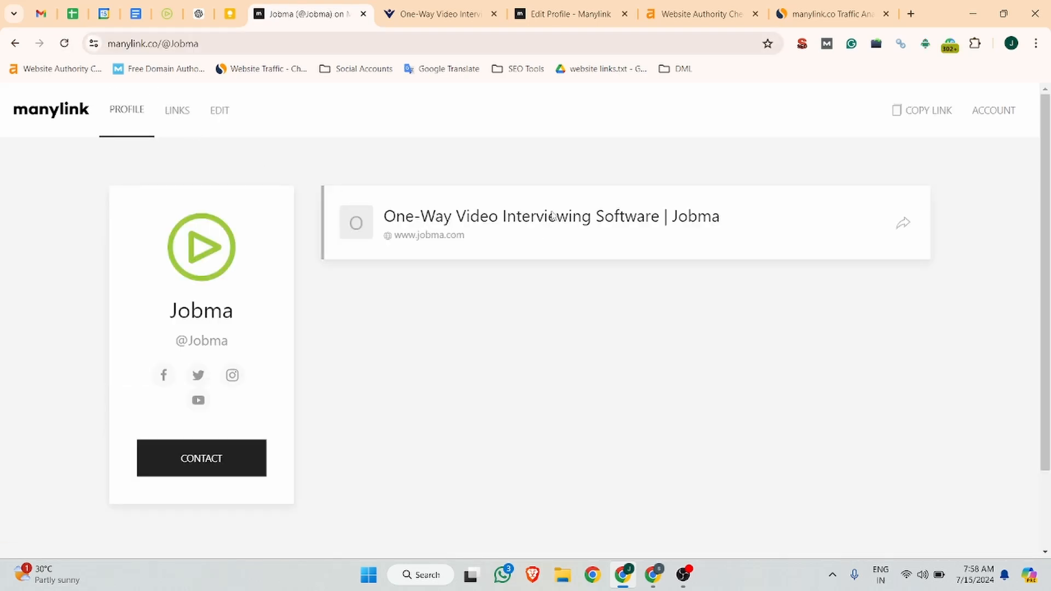
pyautogui.click(305, 5)
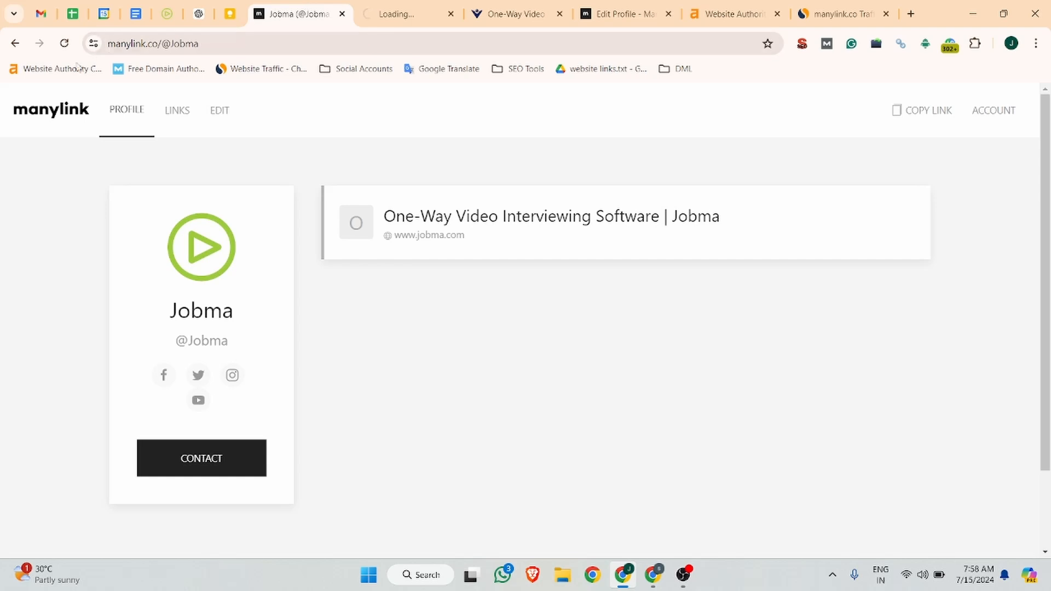
pyautogui.click(186, 48)
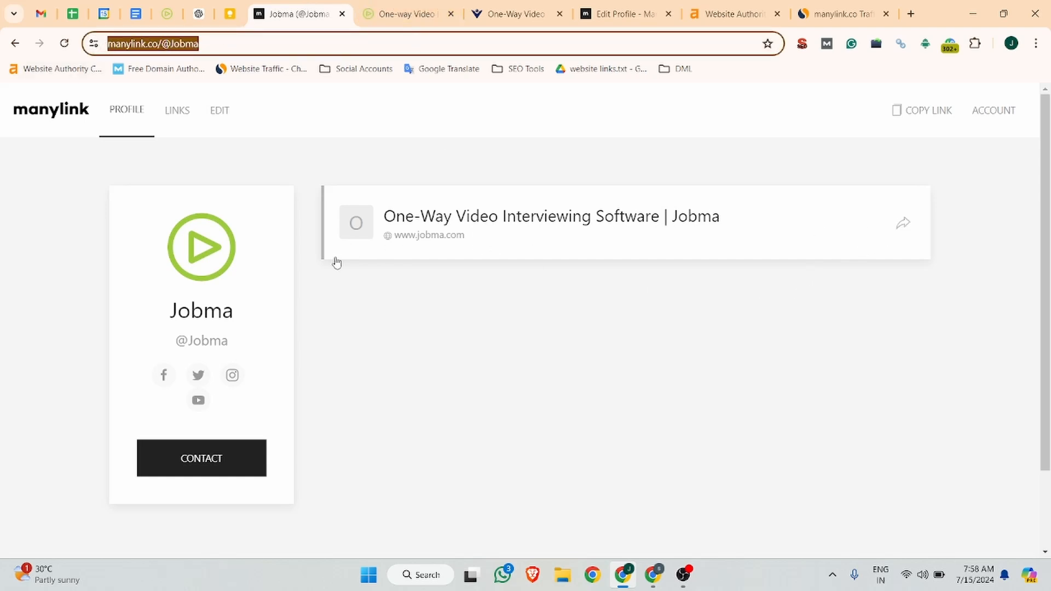
# - Recheck the link's title and URL in its edit form, cancel without changes and return to the Jobma profile page
pyautogui.click(174, 111)
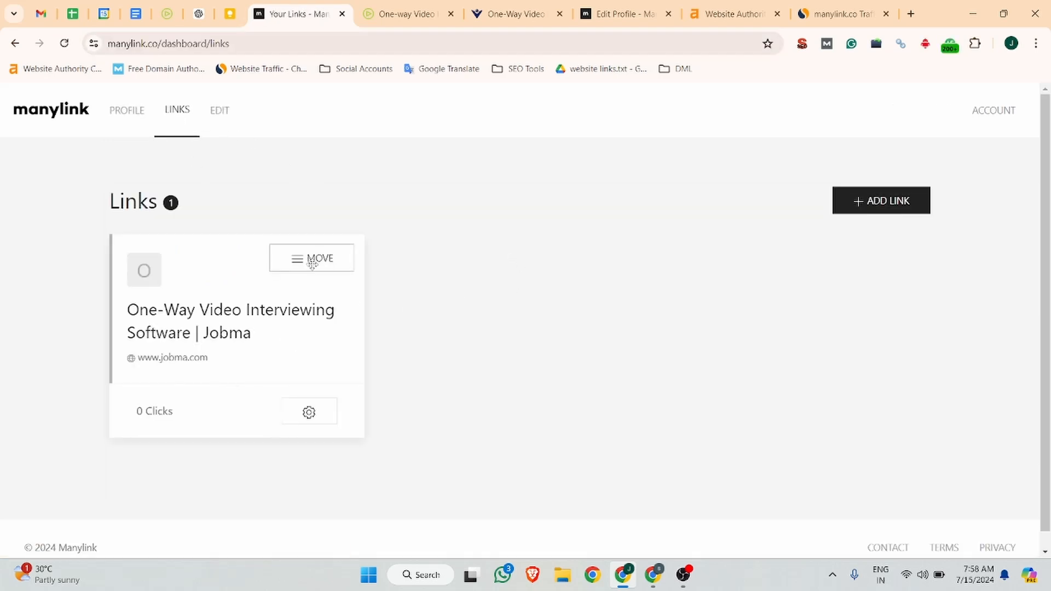
pyautogui.click(308, 412)
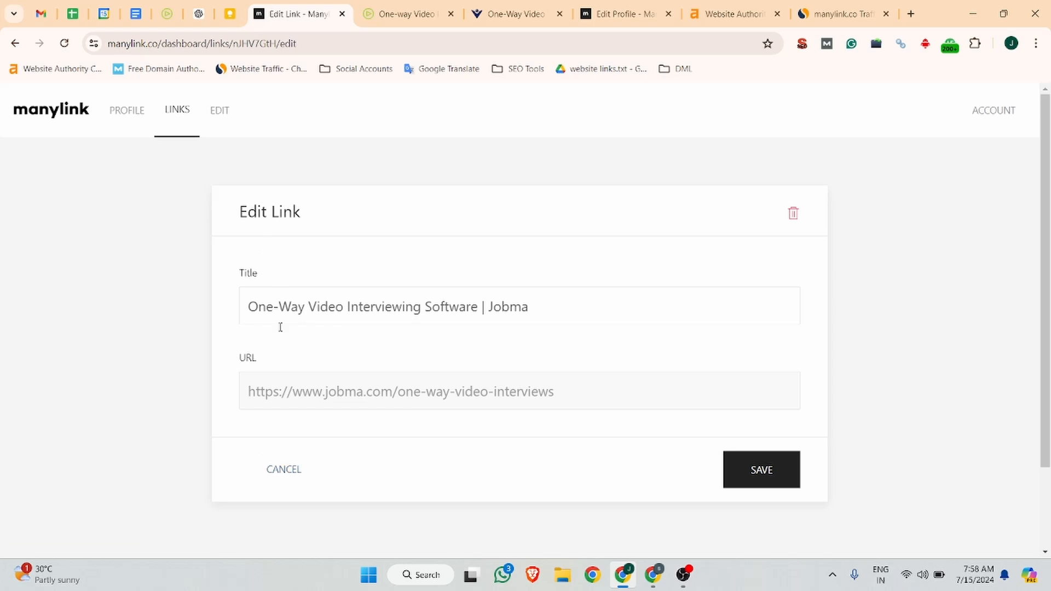
pyautogui.click(275, 468)
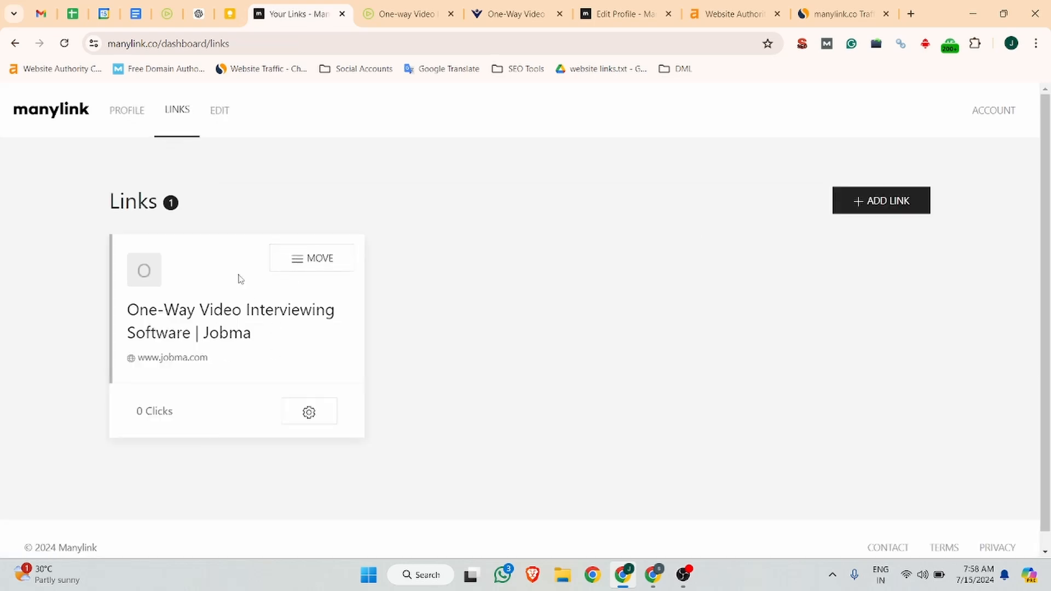
pyautogui.click(413, 7)
pyautogui.click(320, 16)
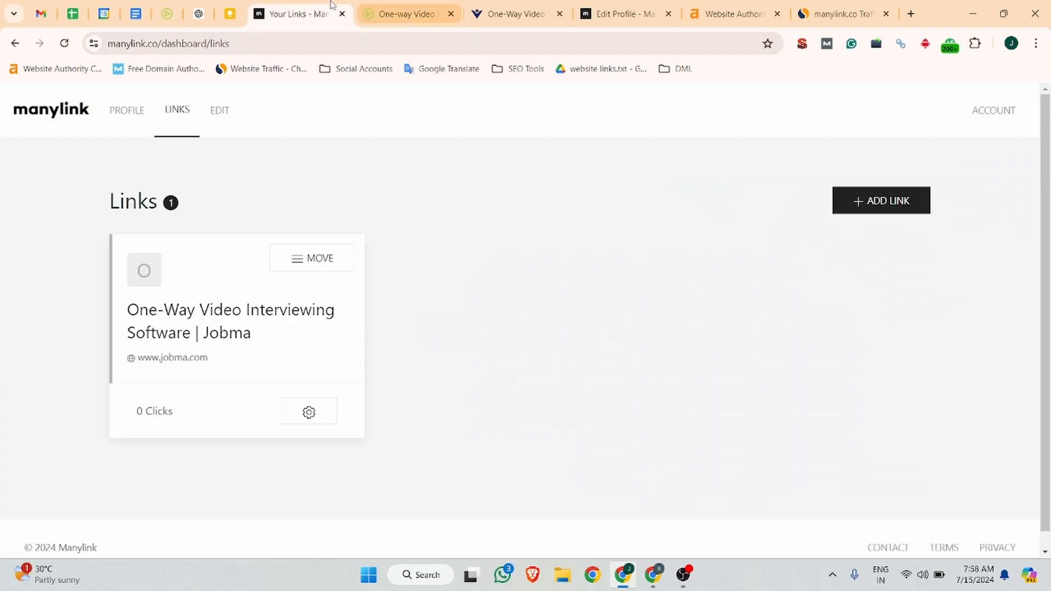
pyautogui.click(129, 111)
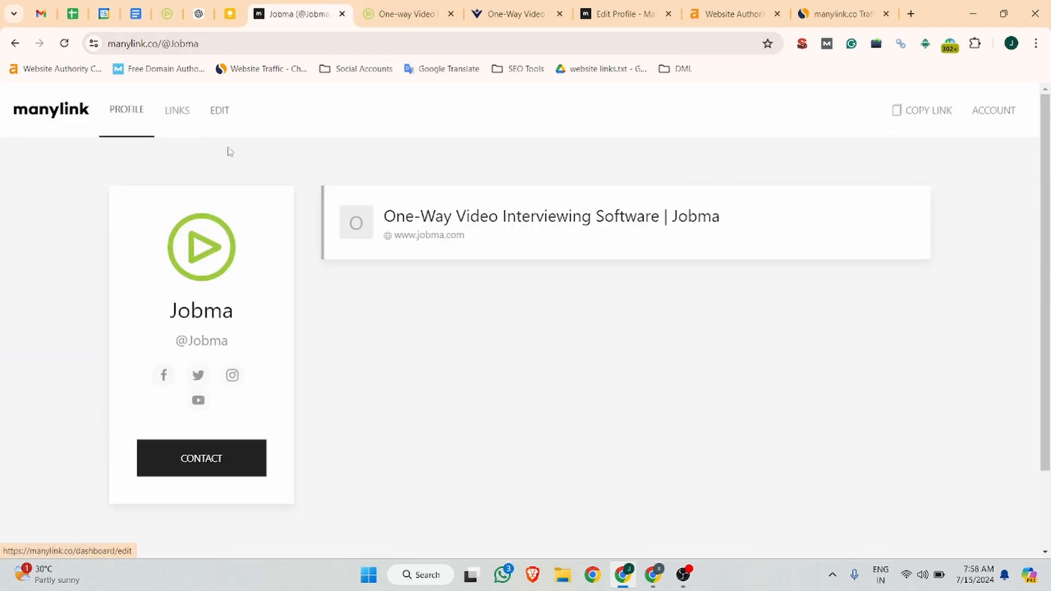